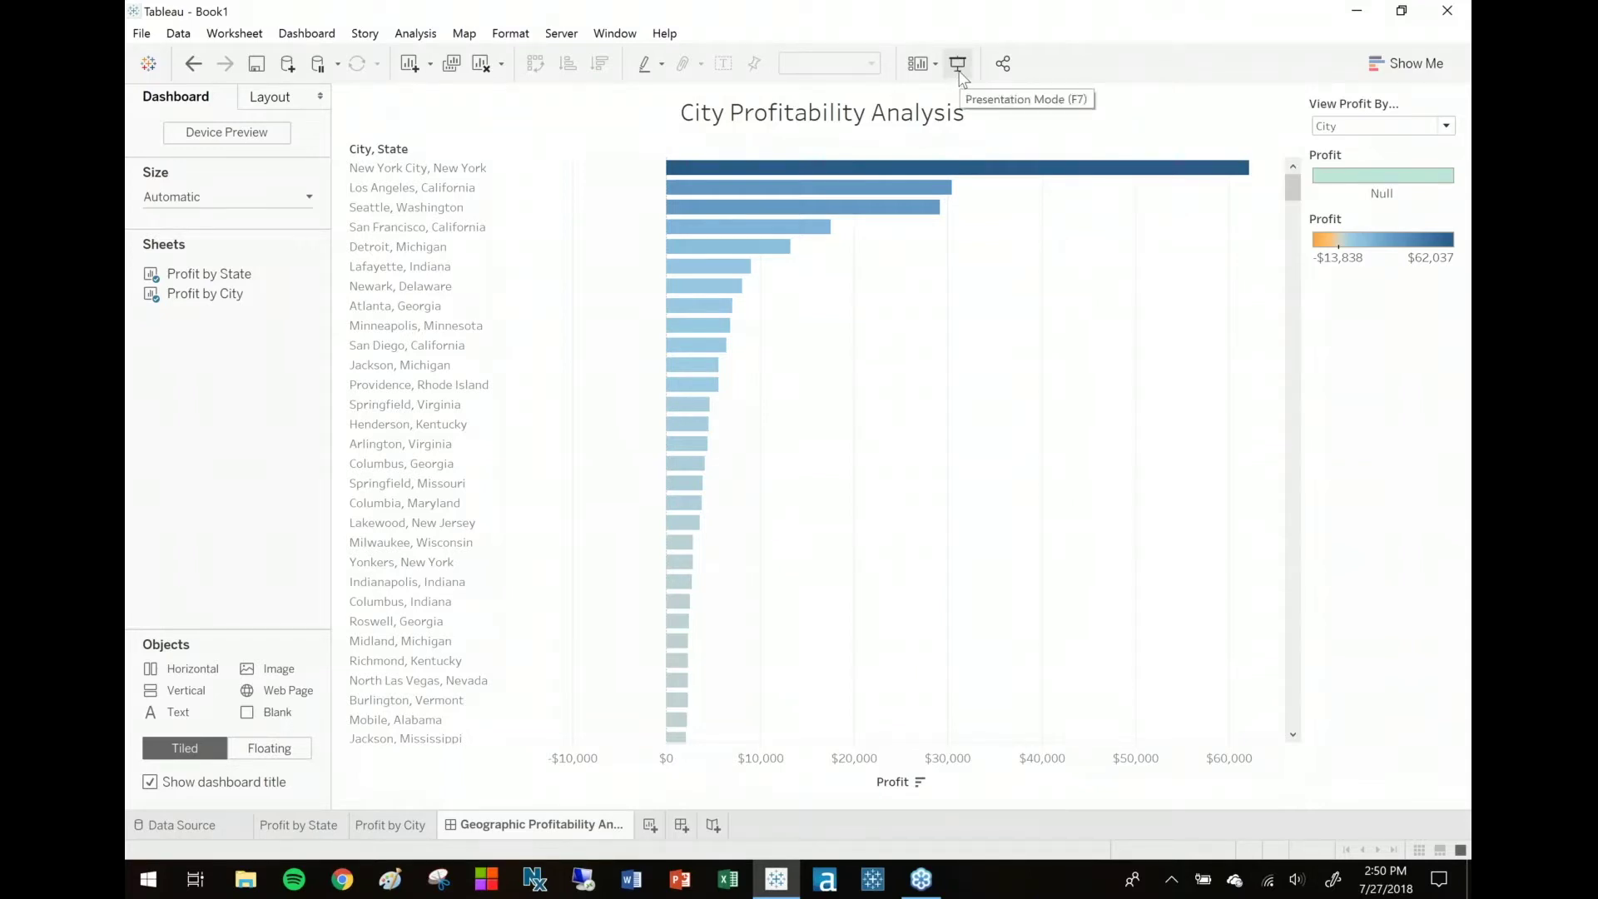
# Switch to Presentation Mode so the Geographic Profitability Analysis dashboard fills the screen
pyautogui.click(958, 66)
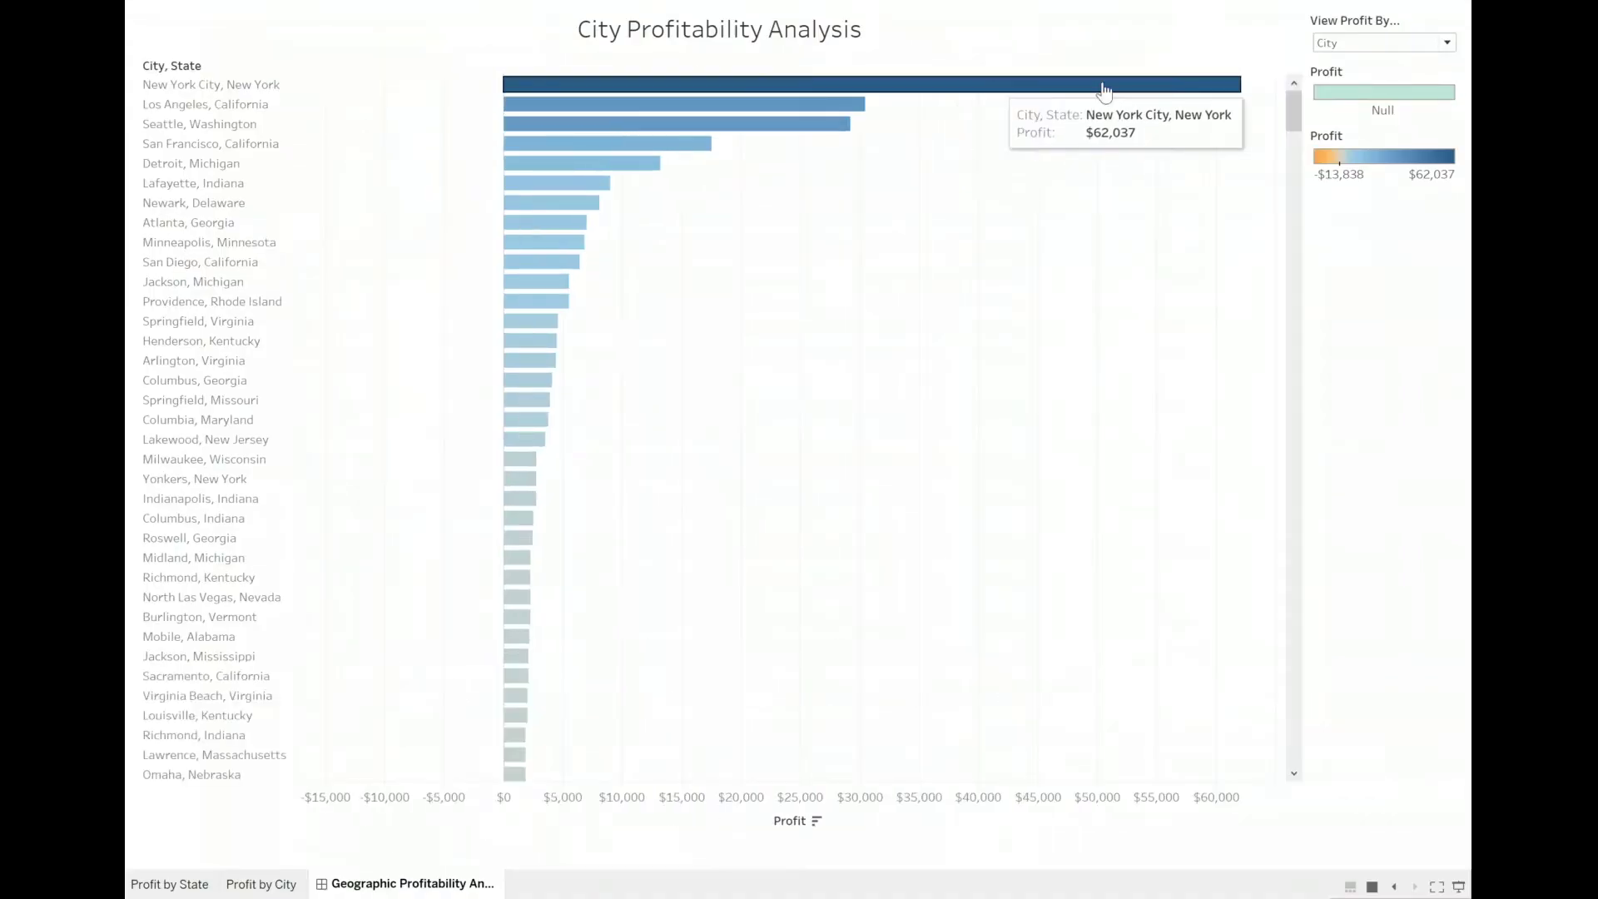
# Toggle View Profit By between State and City, finishing on State to show the profit map
pyautogui.moveTo(520, 478)
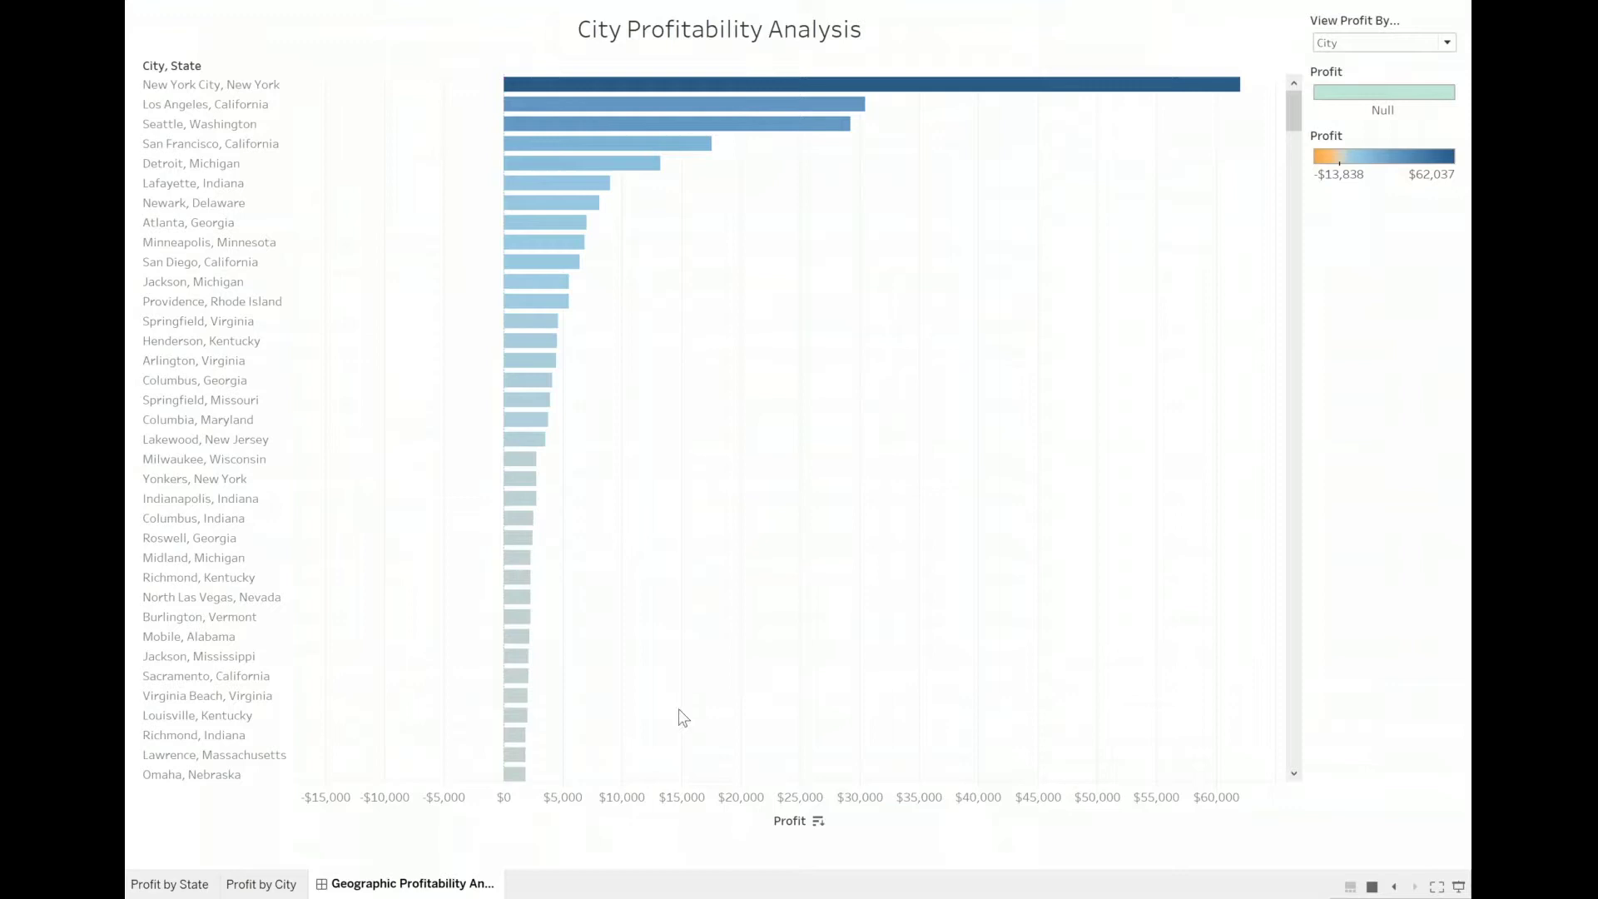
pyautogui.click(1389, 48)
pyautogui.click(1383, 81)
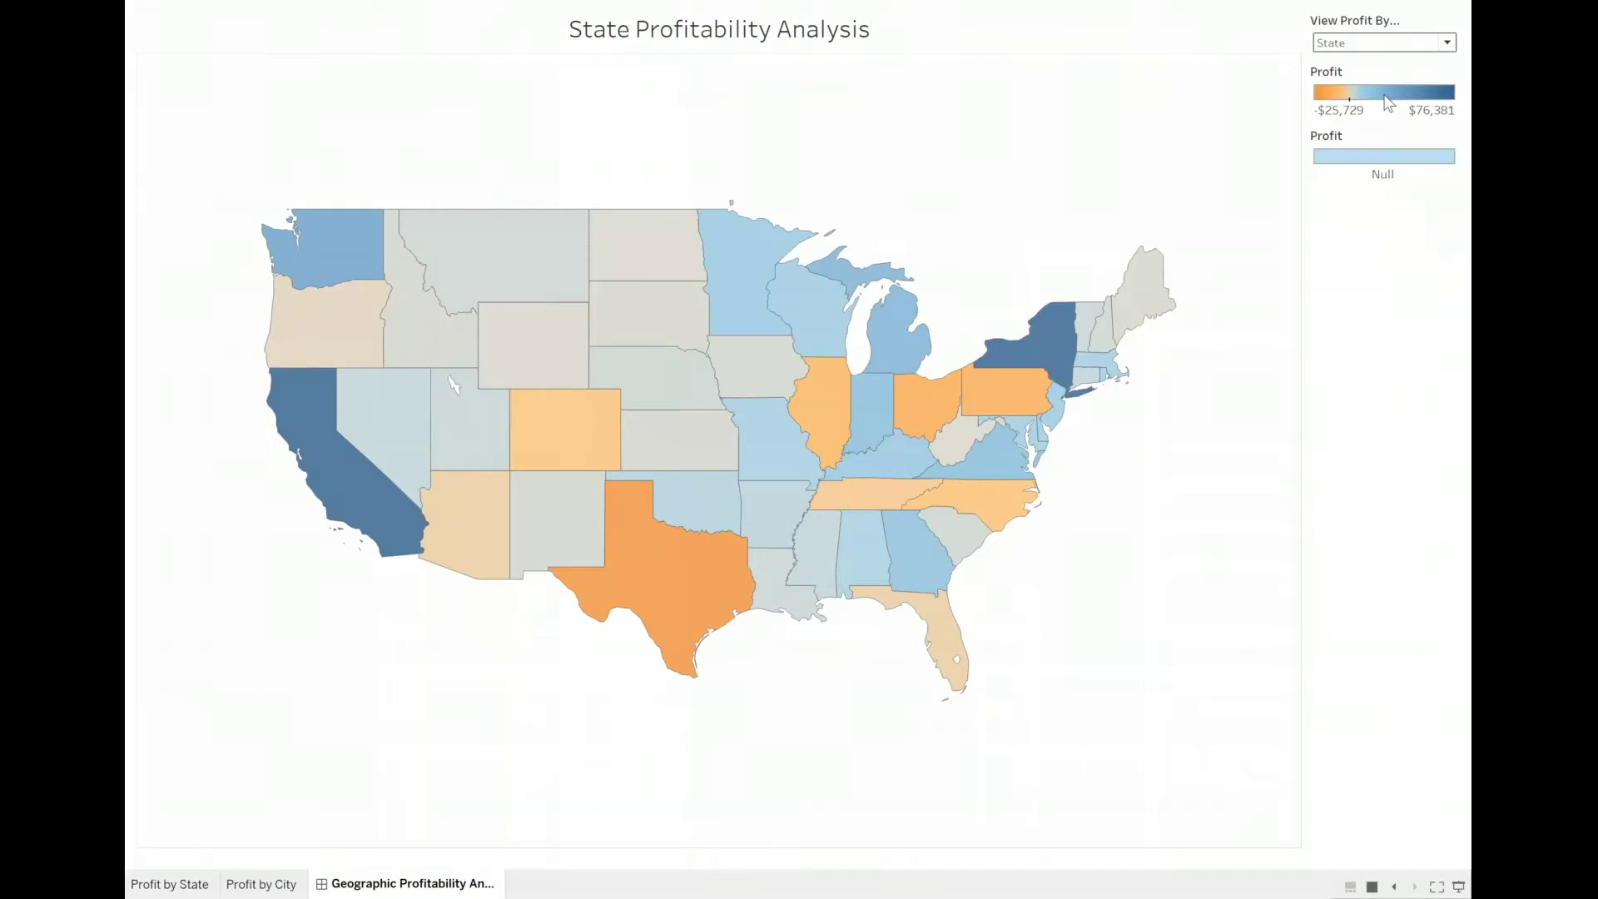
pyautogui.click(1370, 46)
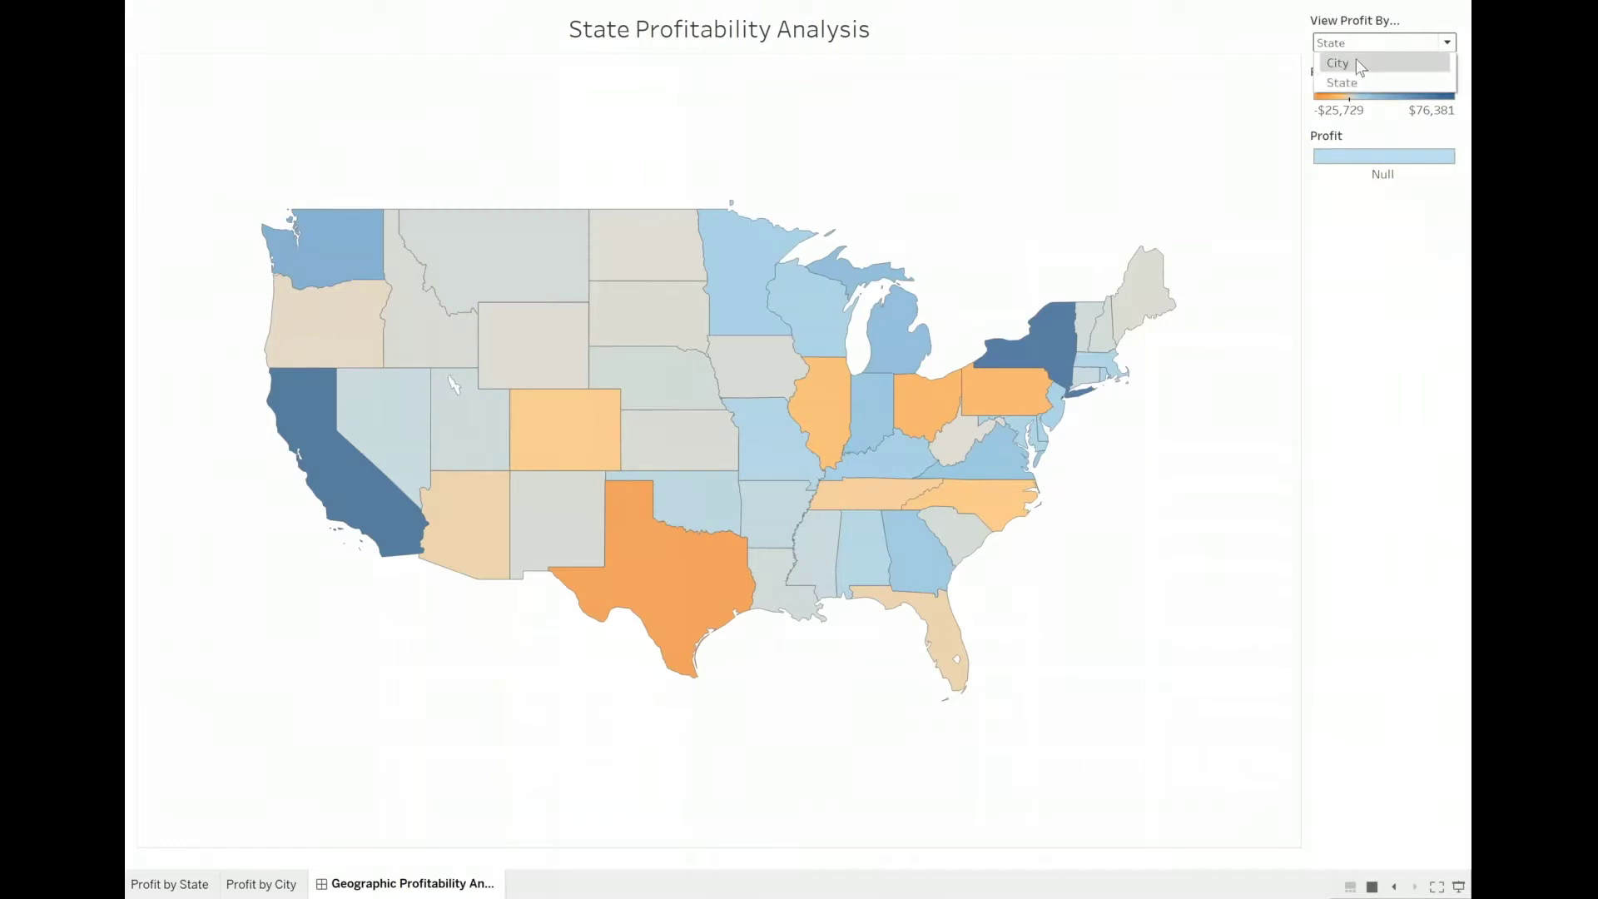
pyautogui.click(1359, 65)
pyautogui.click(1363, 47)
pyautogui.click(1356, 79)
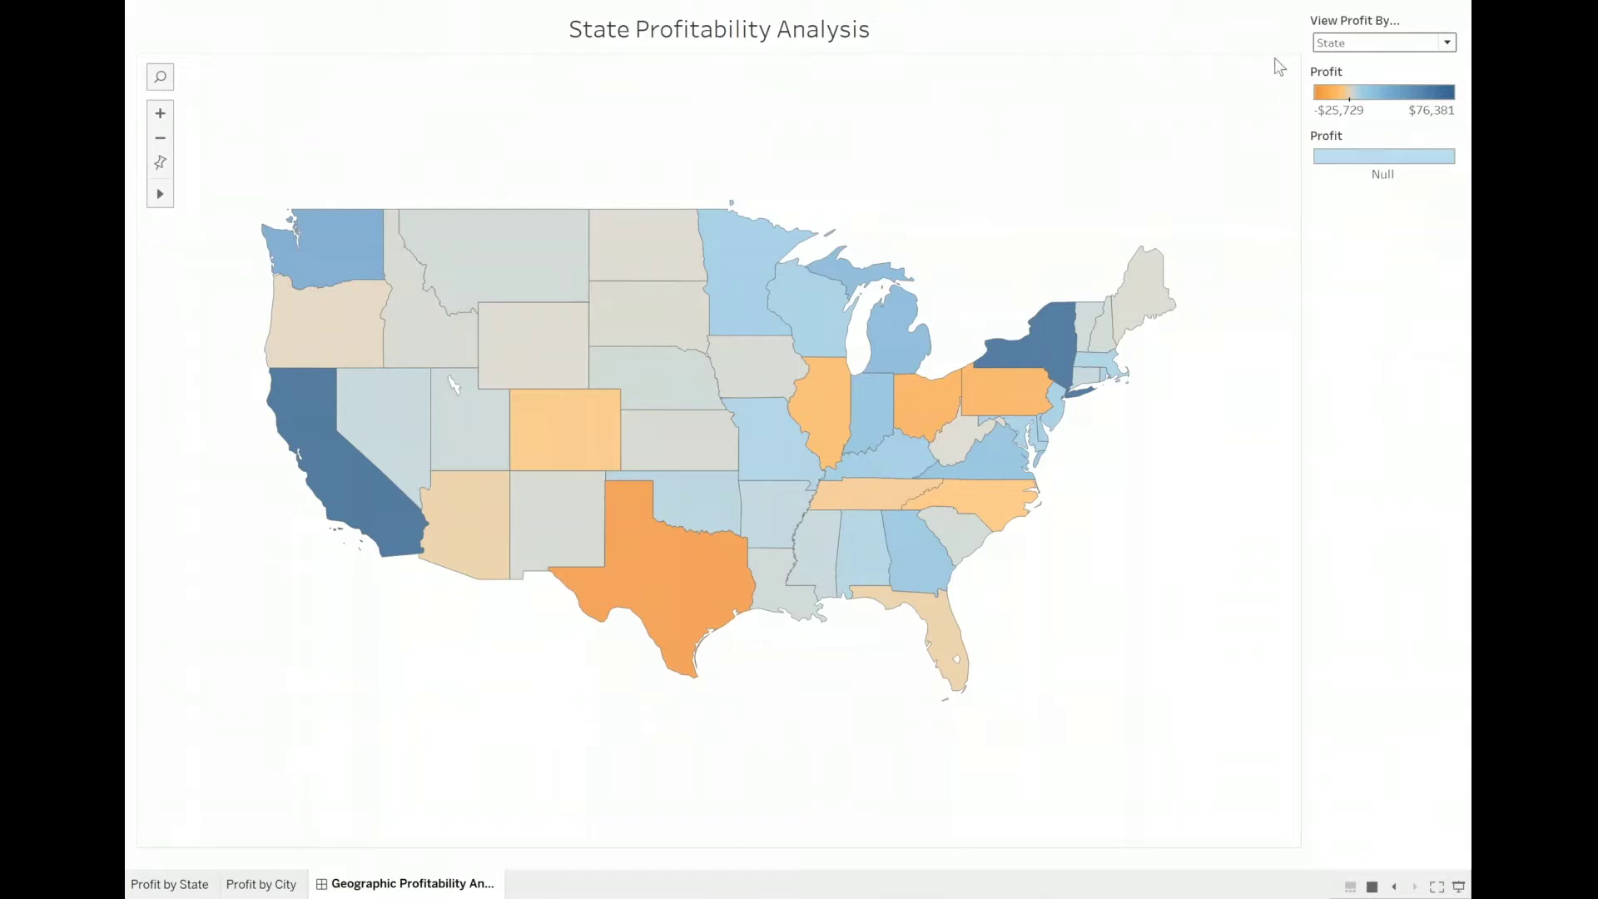
# Set View Profit By to City and scroll the bars, then switch to State and back to City
pyautogui.click(1332, 44)
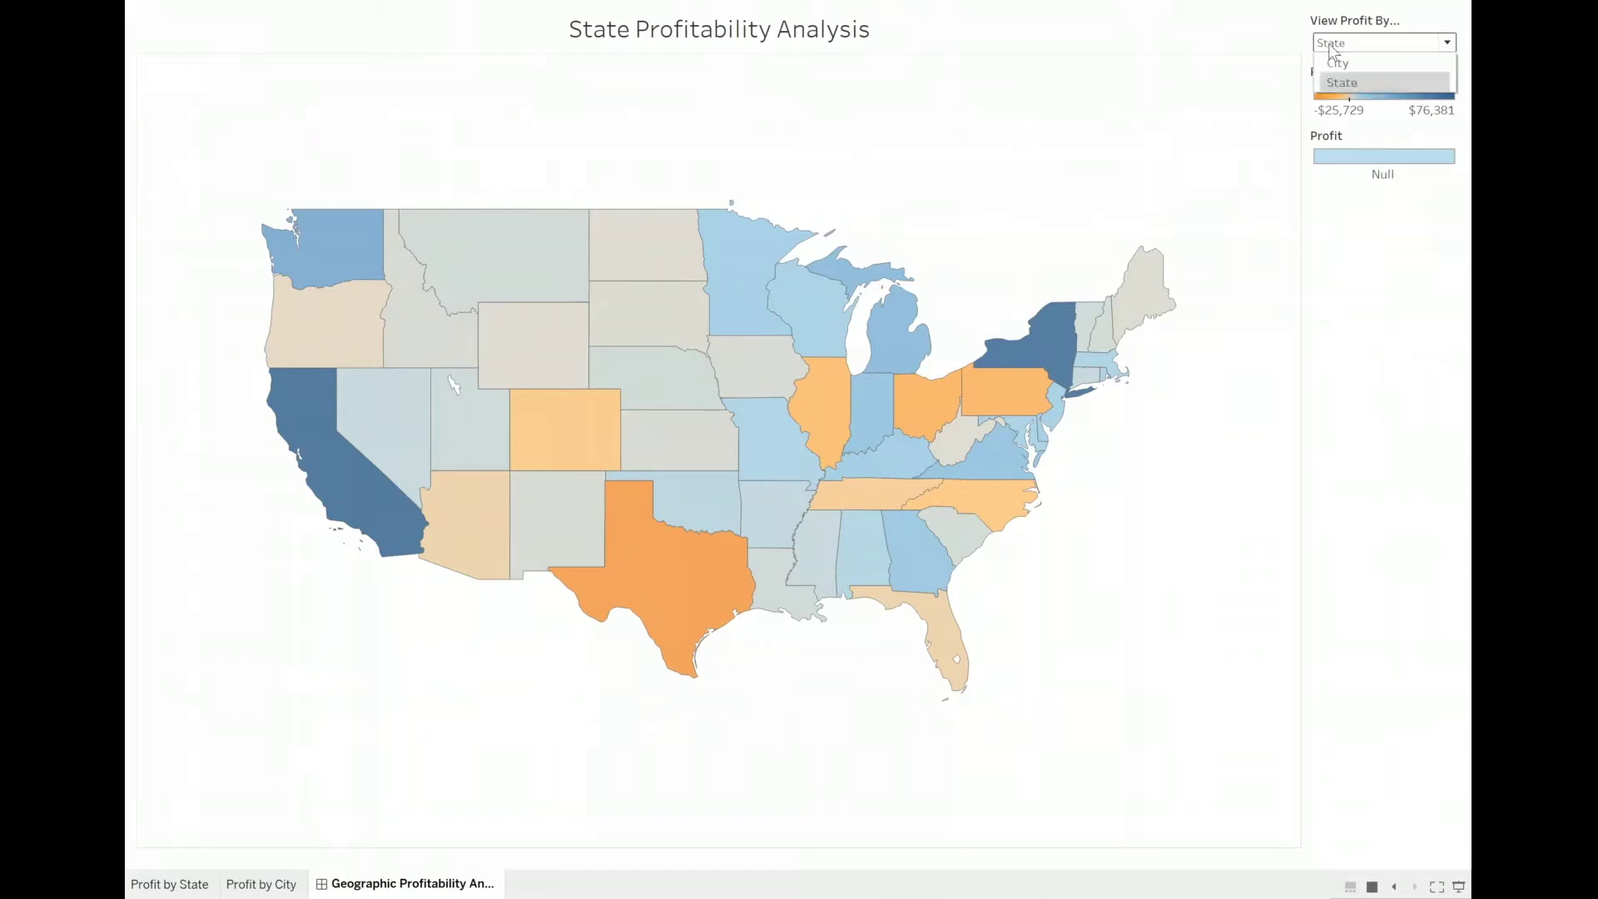
pyautogui.click(1337, 65)
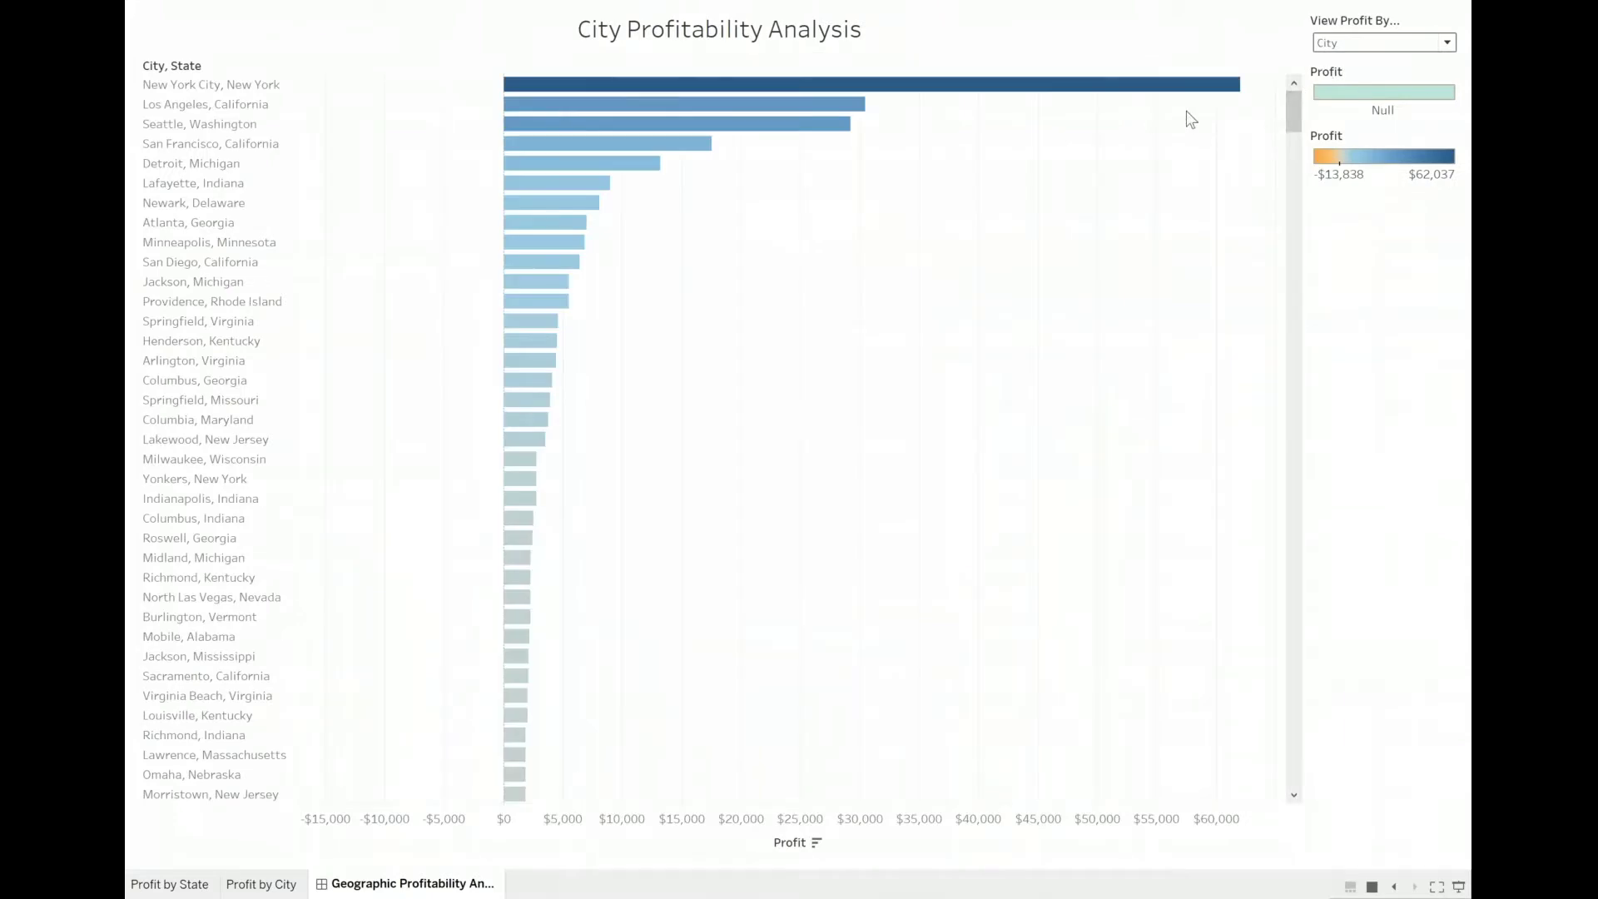
pyautogui.scroll(-5, 1282, 472)
pyautogui.moveTo(1294, 137); pyautogui.dragTo(1289, 81)
pyautogui.click(1360, 43)
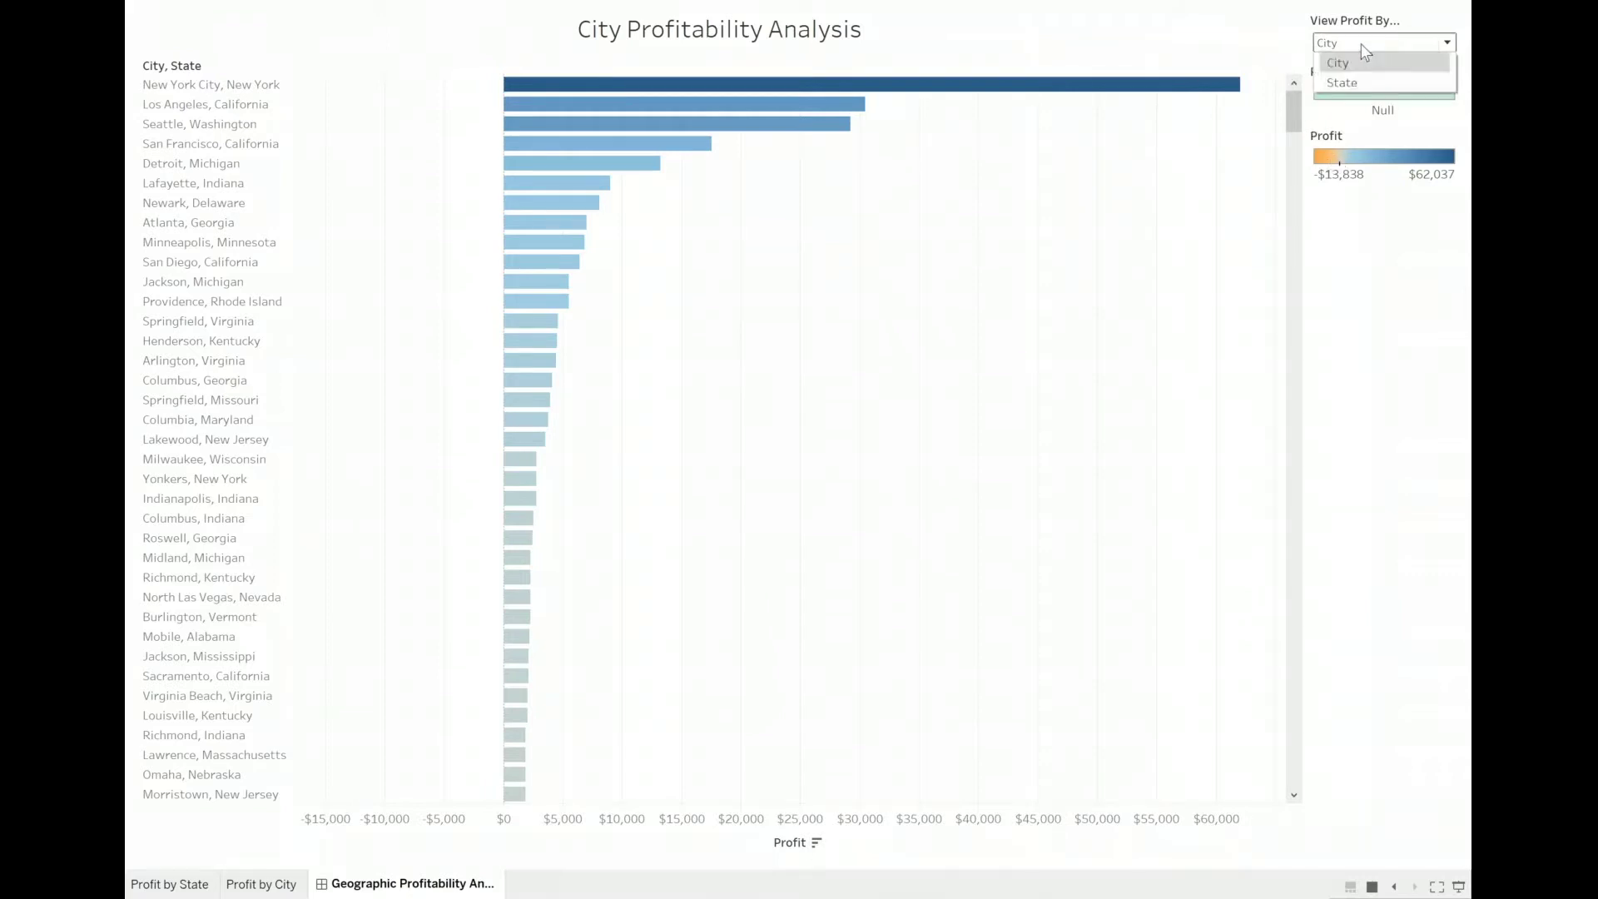
pyautogui.click(1356, 79)
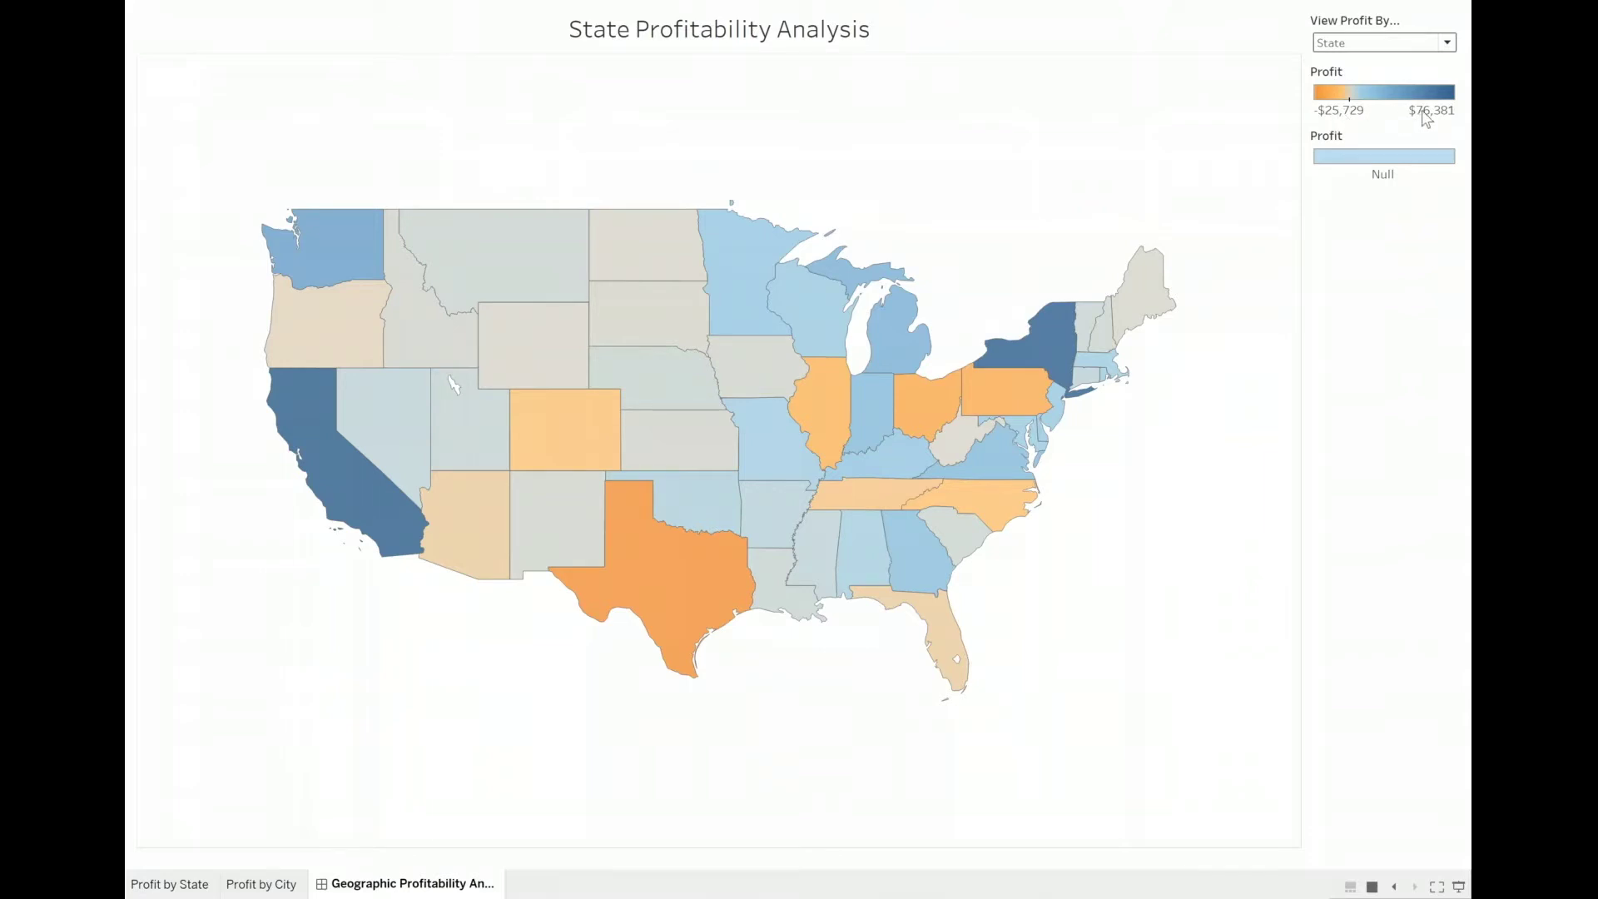
pyautogui.click(1379, 46)
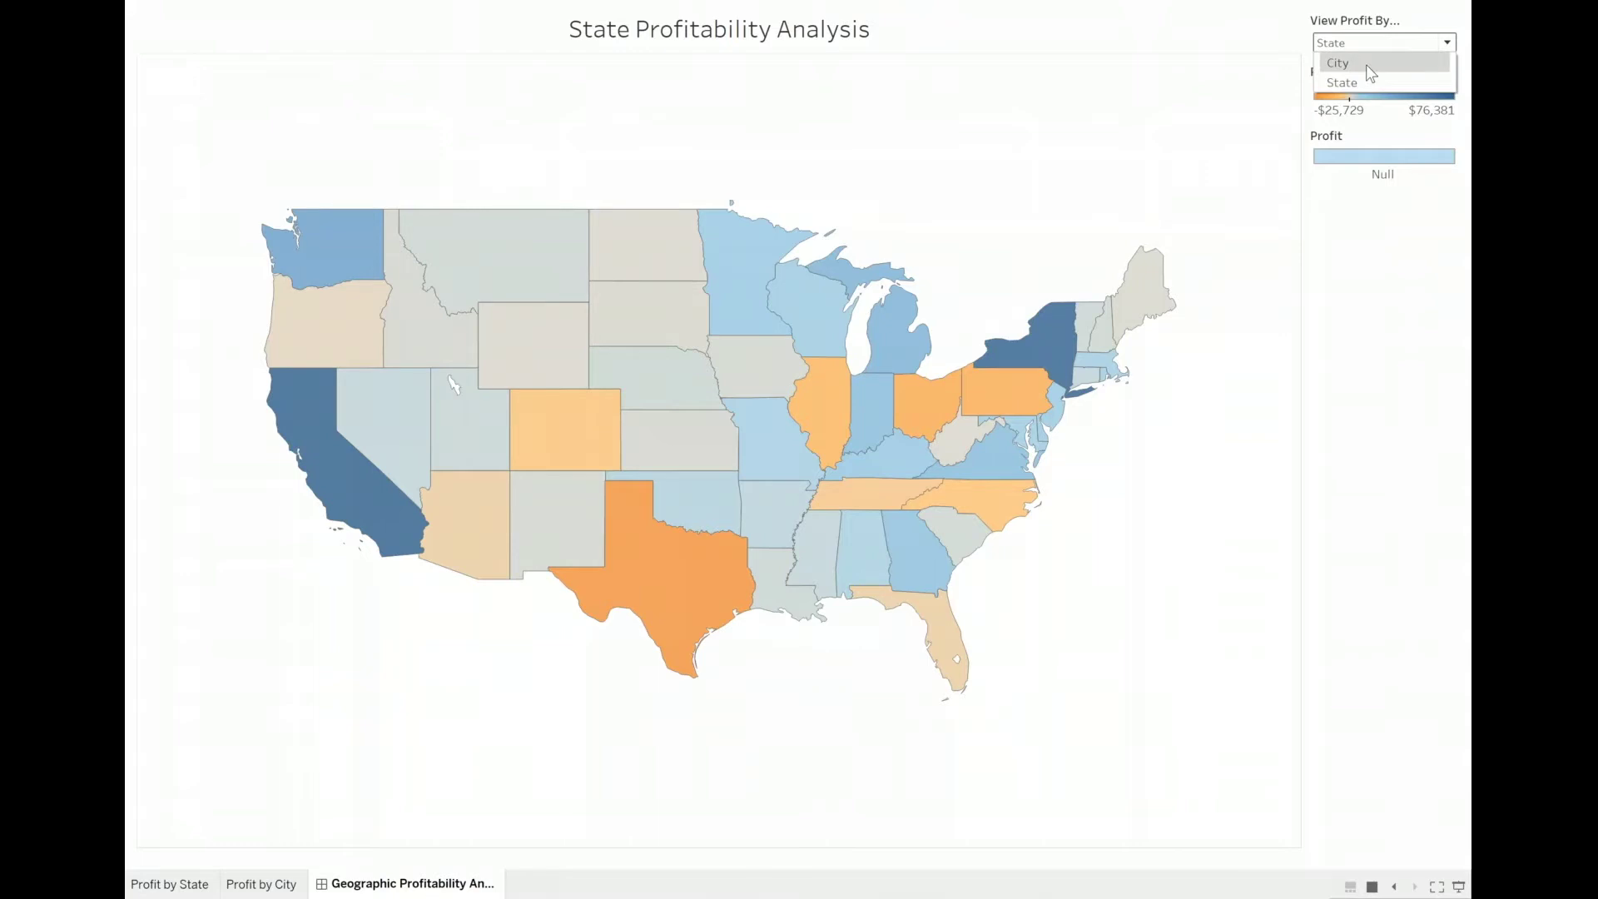
pyautogui.click(1366, 64)
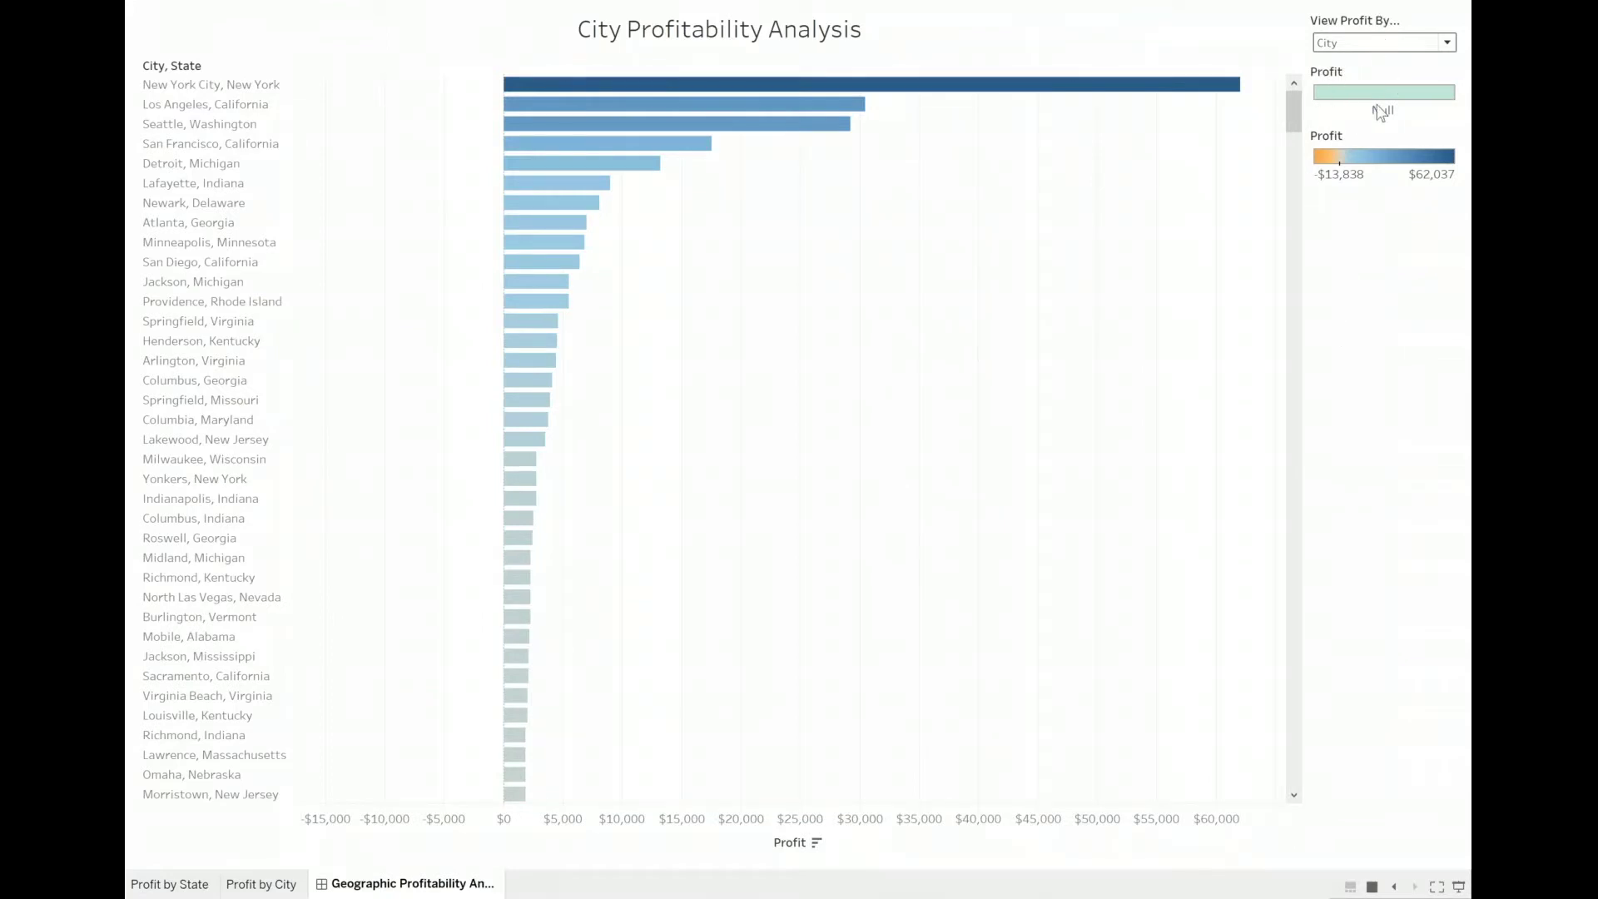
# Leave View Profit By on State and exit presentation mode with Esc
pyautogui.click(1348, 46)
pyautogui.click(1347, 76)
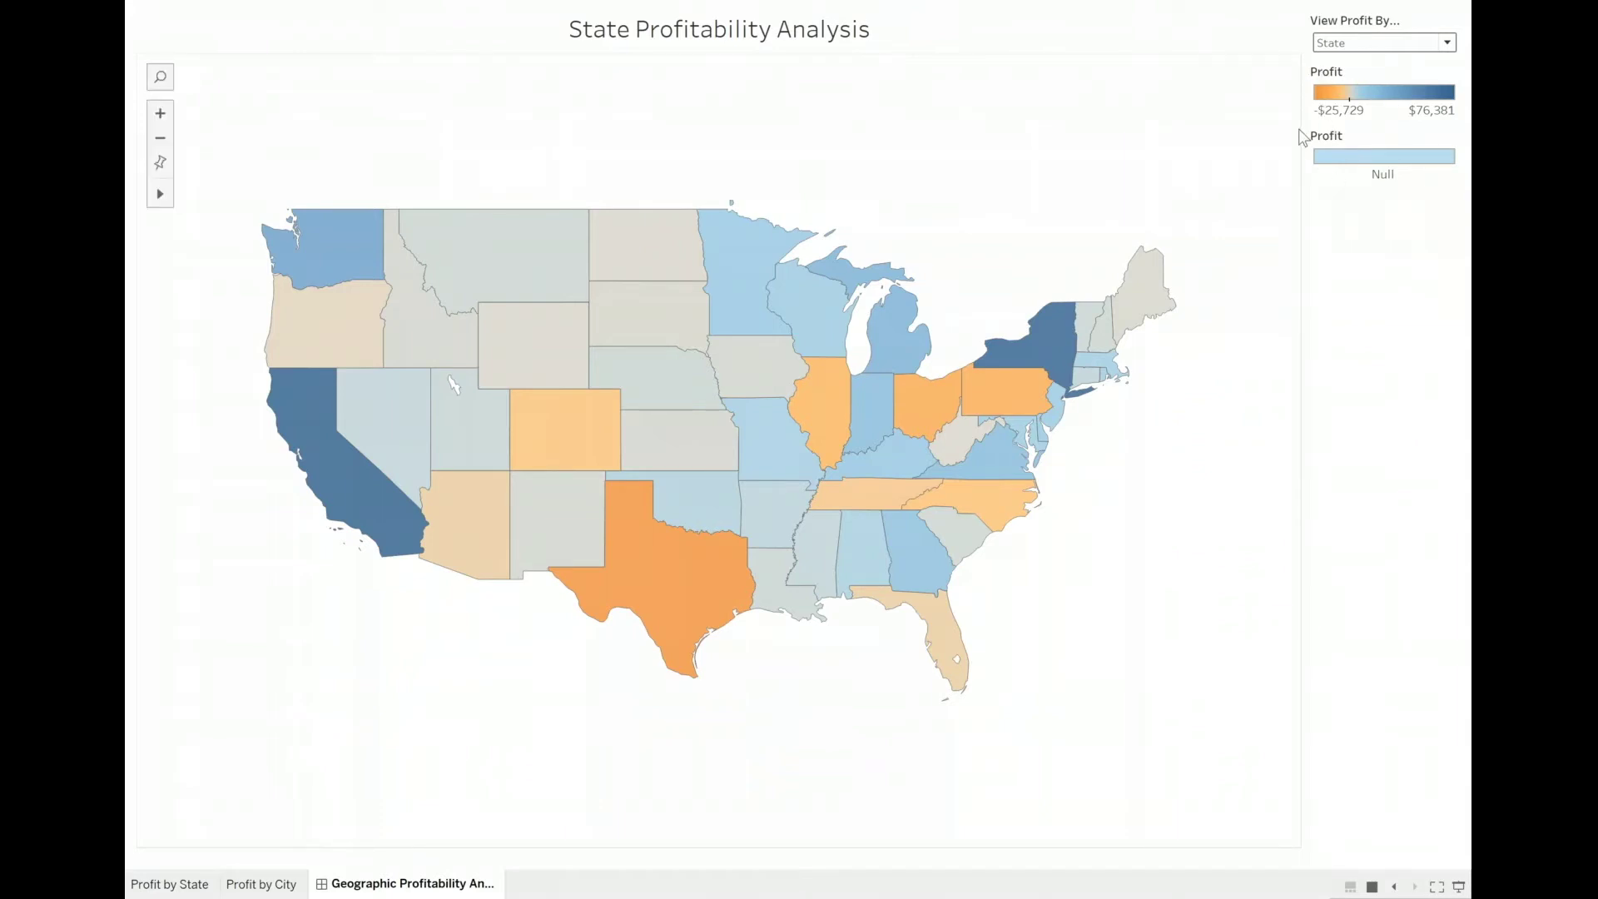
pyautogui.click(1340, 44)
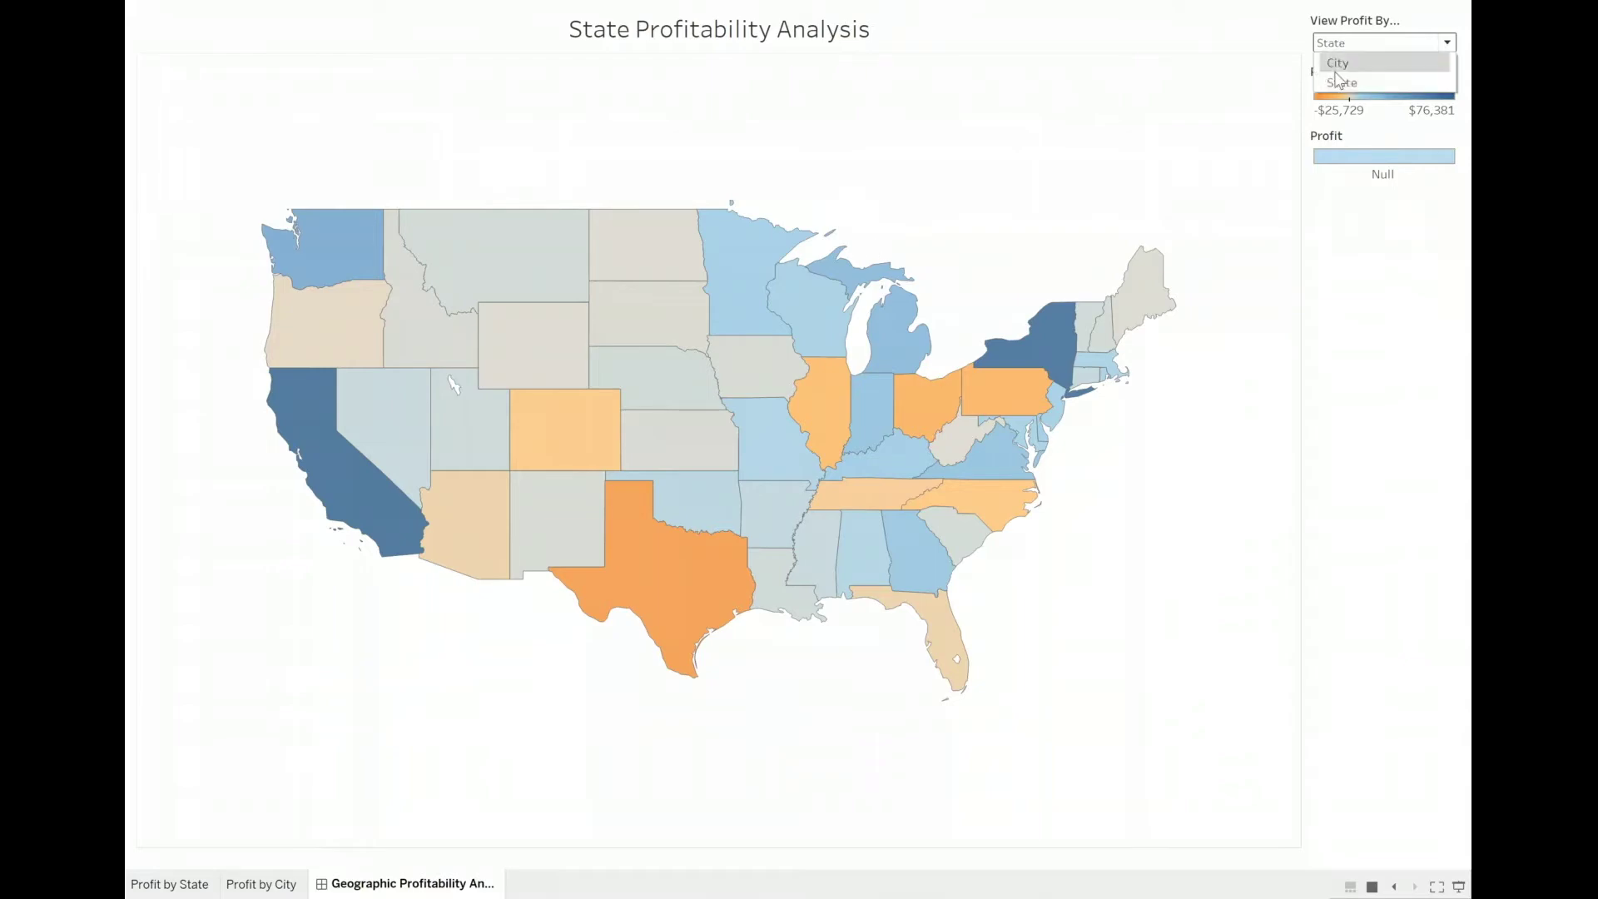
pyautogui.click(1215, 33)
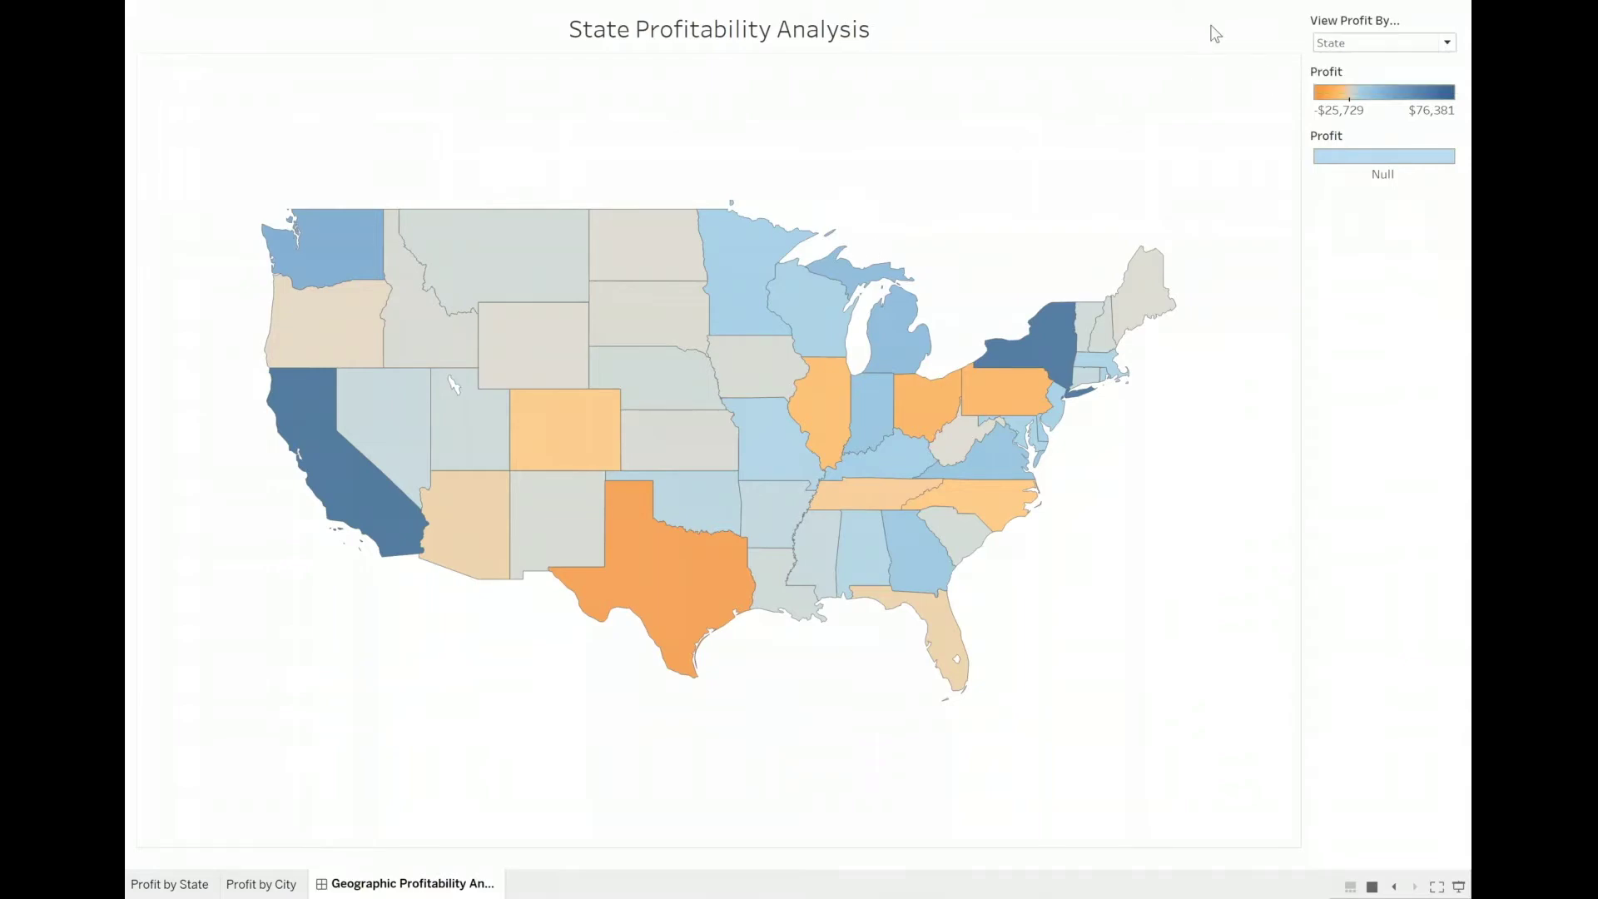
pyautogui.press('Escape')
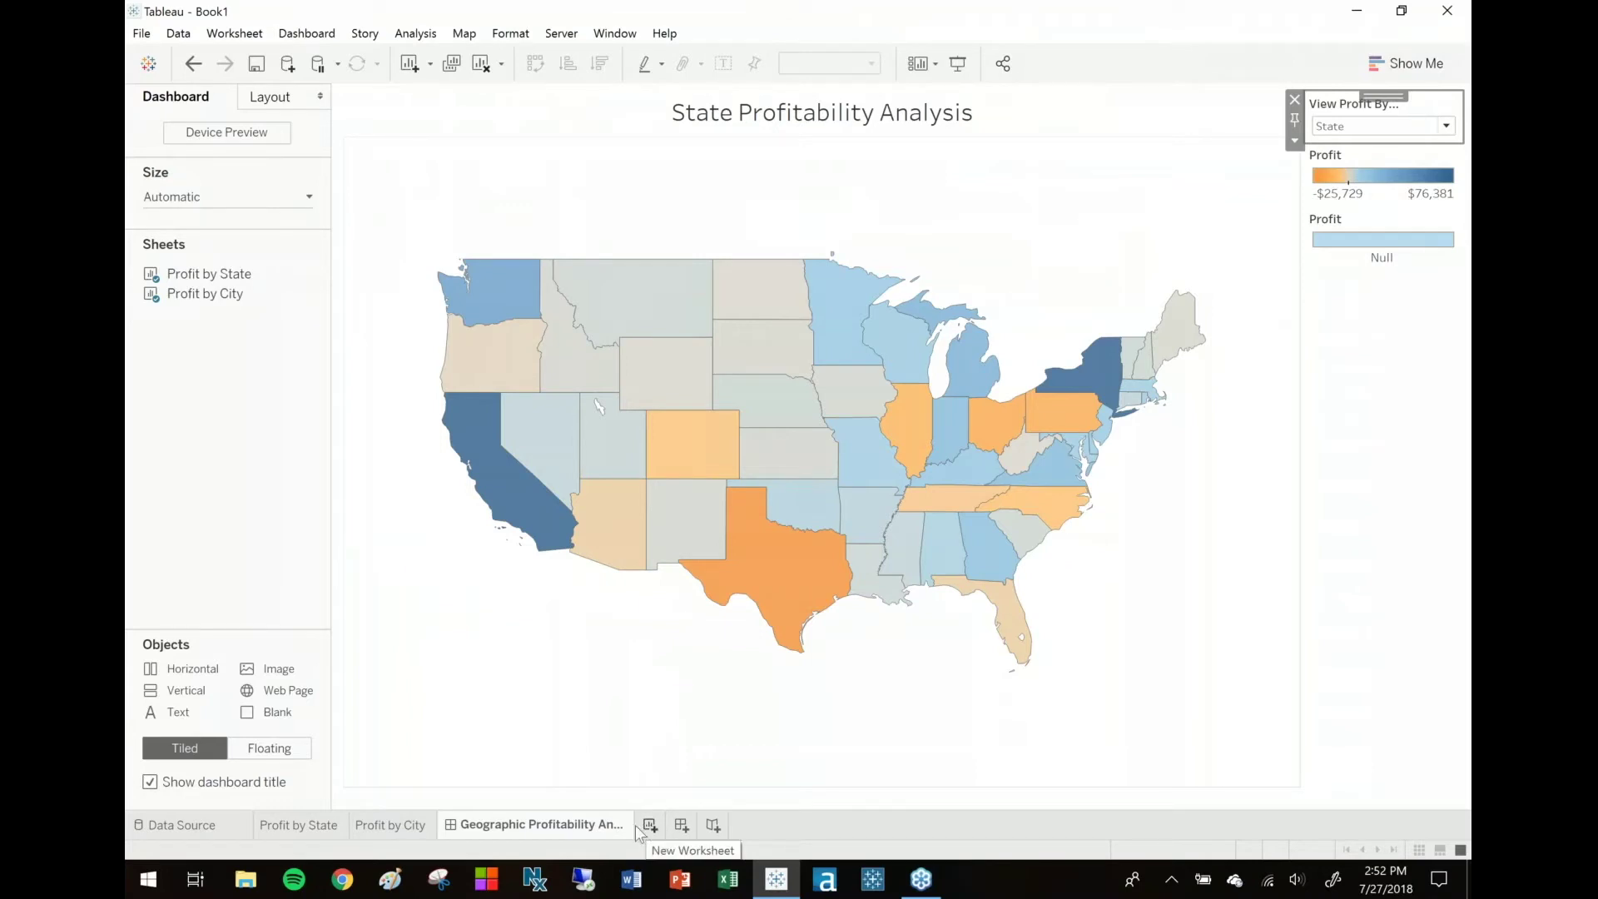
# Look over the Profit by State and Profit by City sheets, then add blank Sheet 3
pyautogui.moveTo(315, 833)
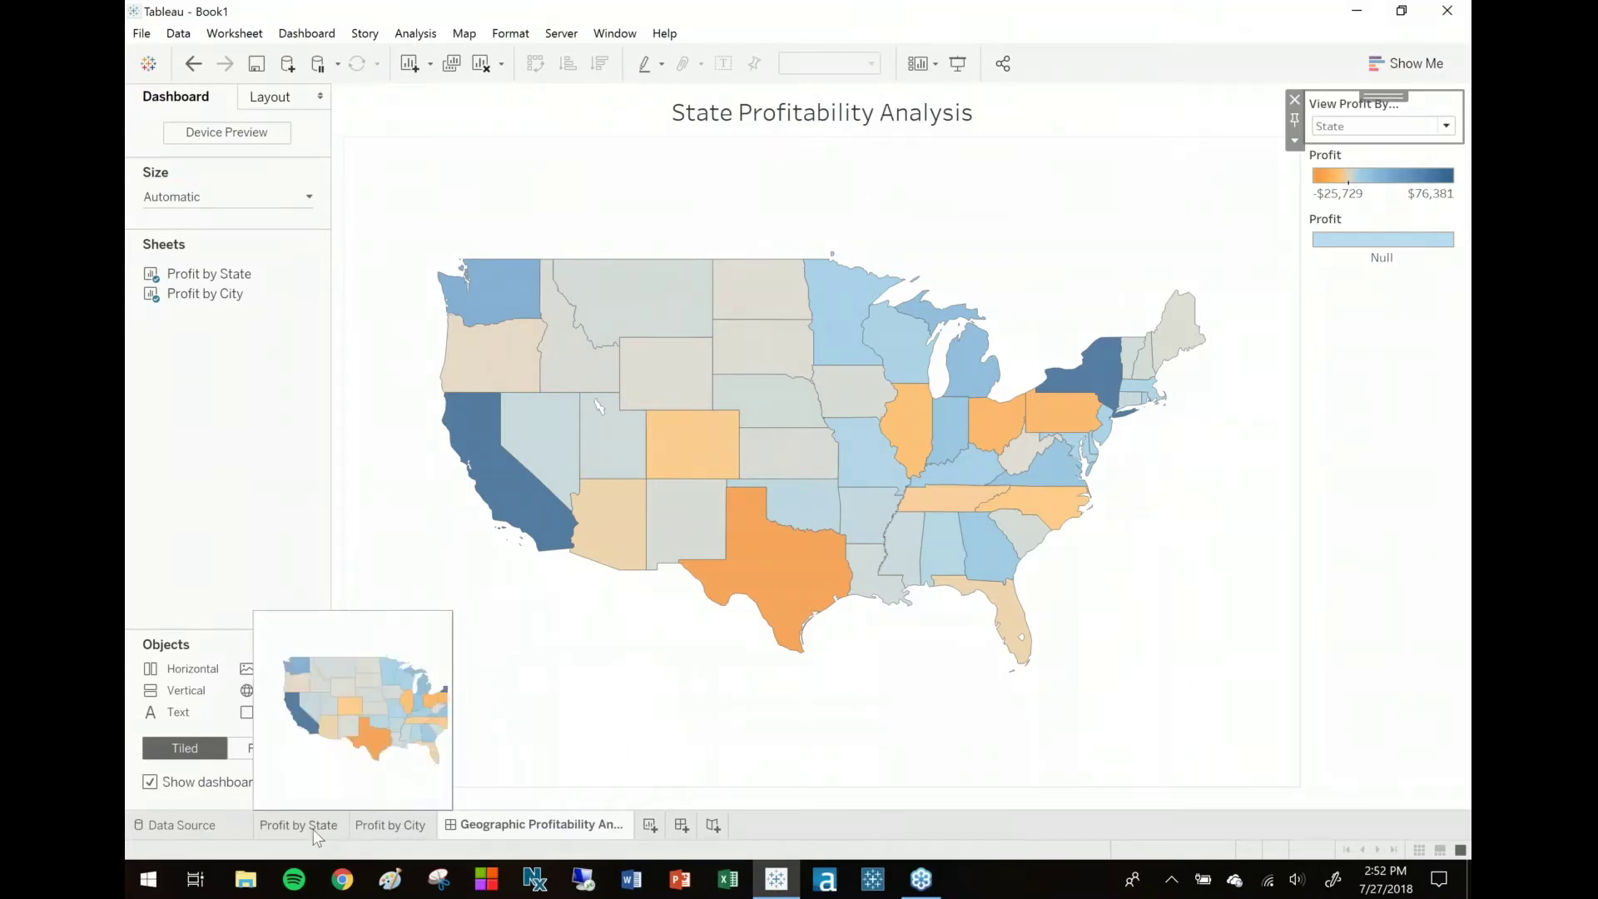
pyautogui.click(313, 829)
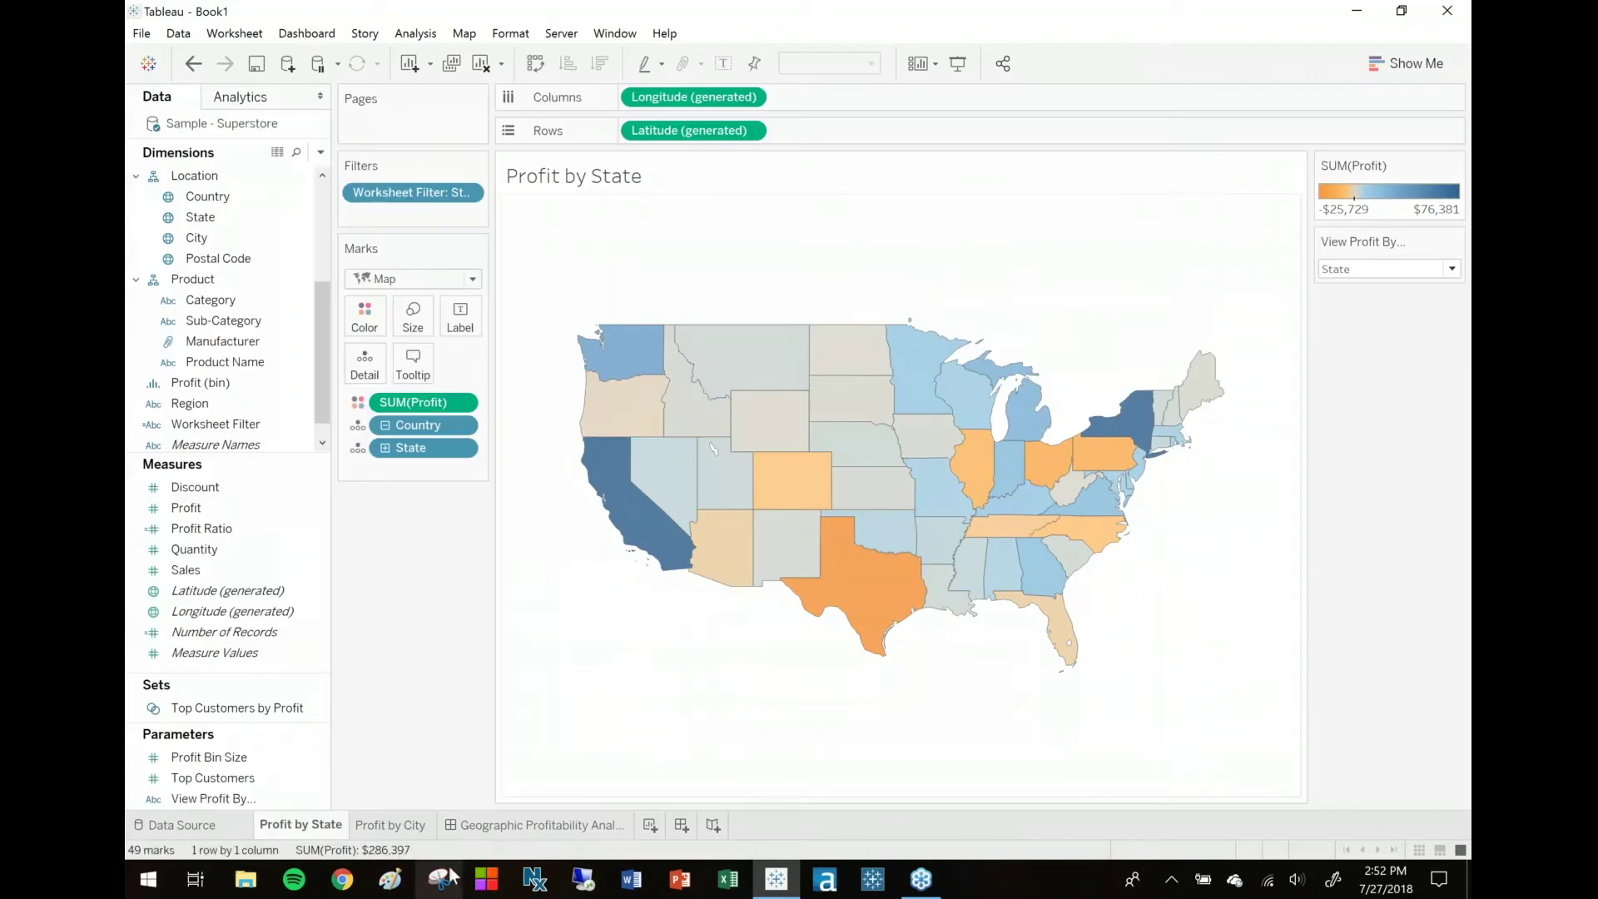
pyautogui.hotkey('ctrl', 'Tab')
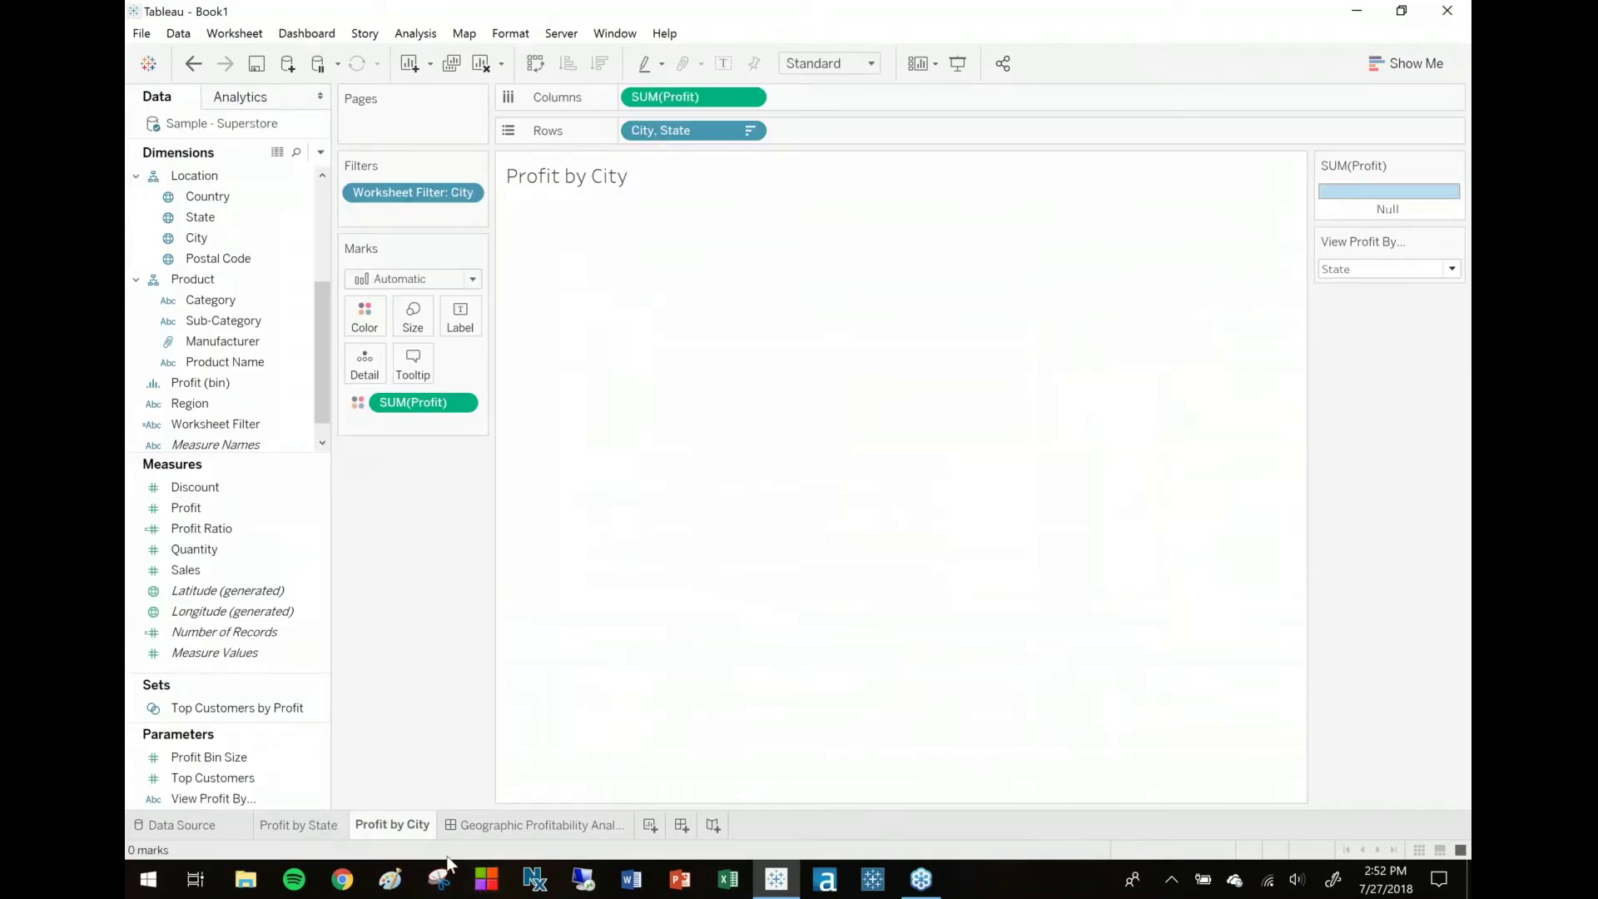
pyautogui.click(651, 830)
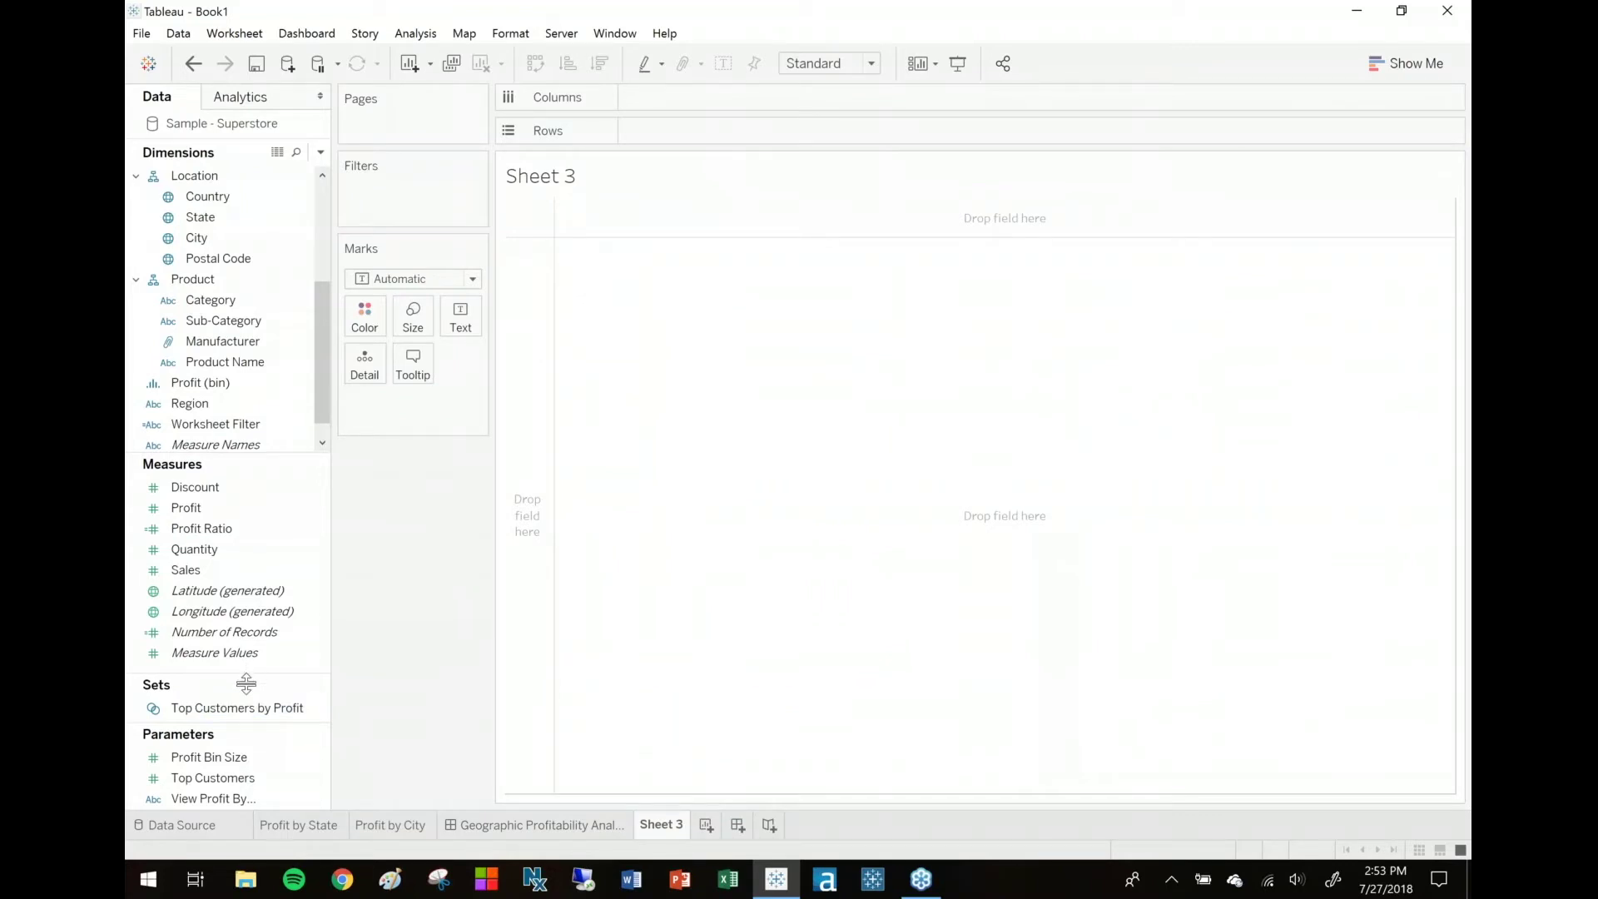
# Start calculated field GEO with IF [View Profit By] = "City" THEN [City, State]
pyautogui.click(320, 152)
pyautogui.click(296, 168)
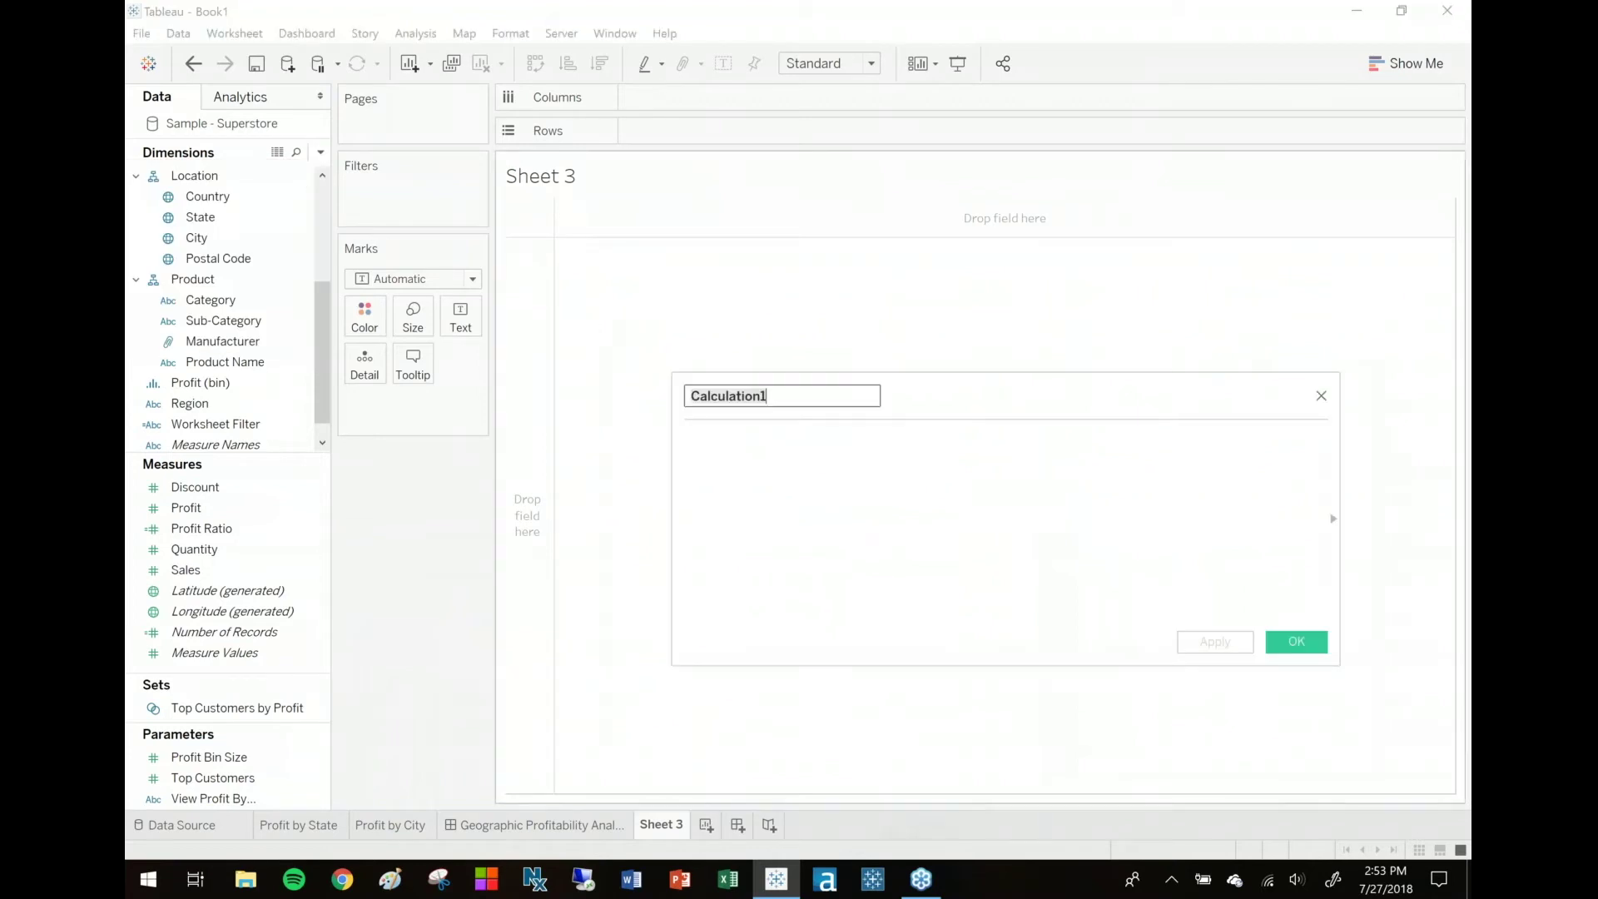
pyautogui.write('GEO')
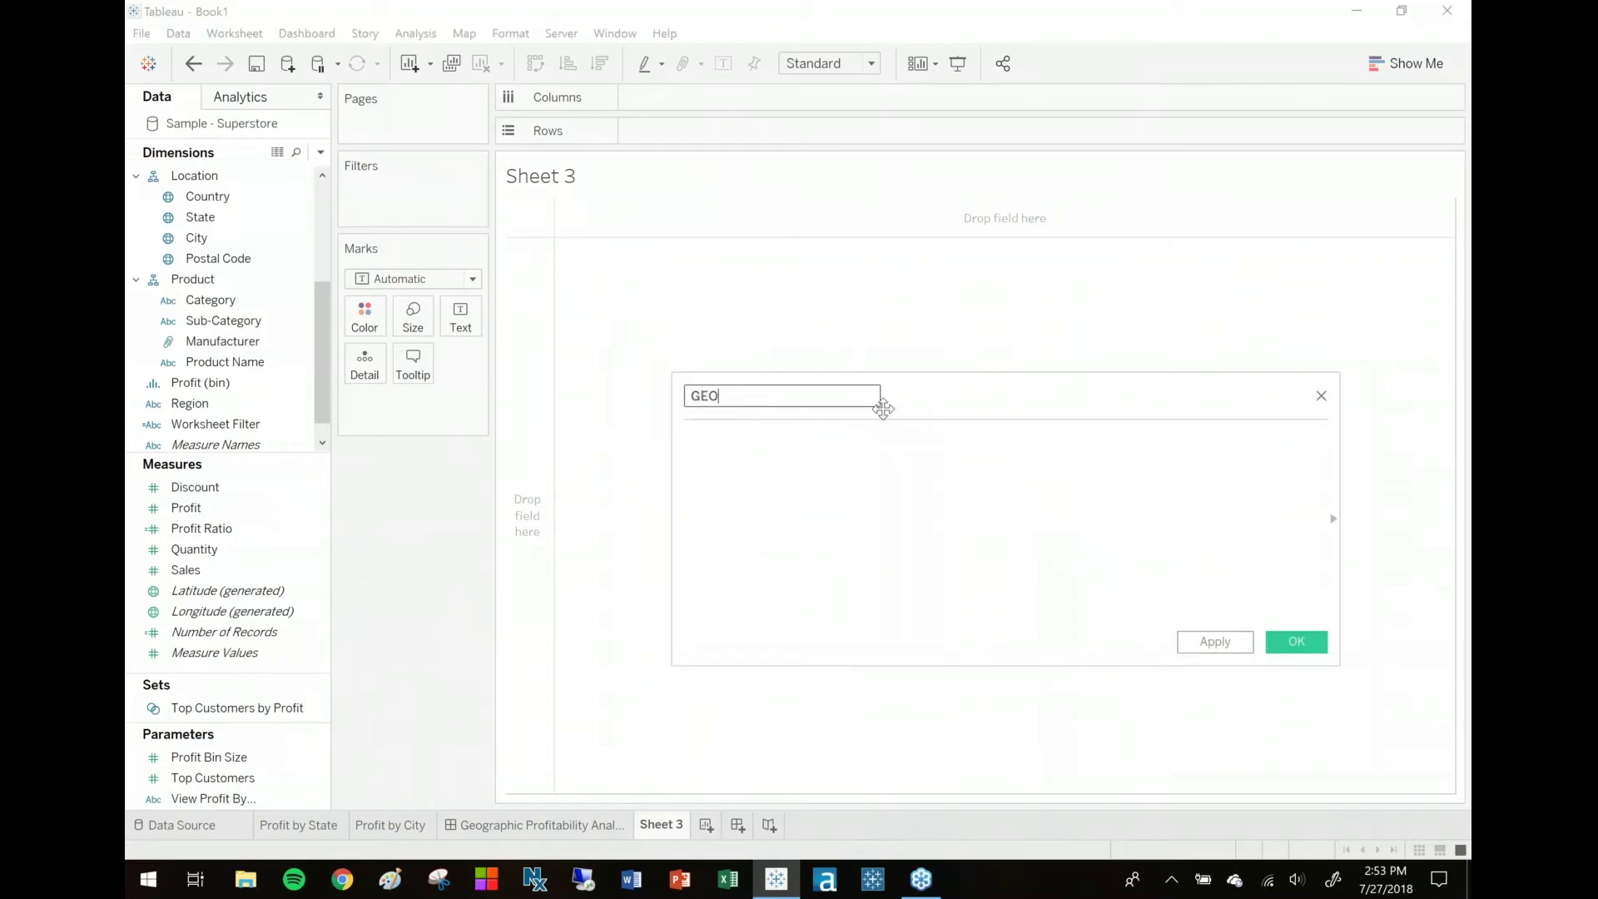
pyautogui.click(859, 538)
pyautogui.write('IF')
pyautogui.moveTo(207, 801); pyautogui.dragTo(838, 571)
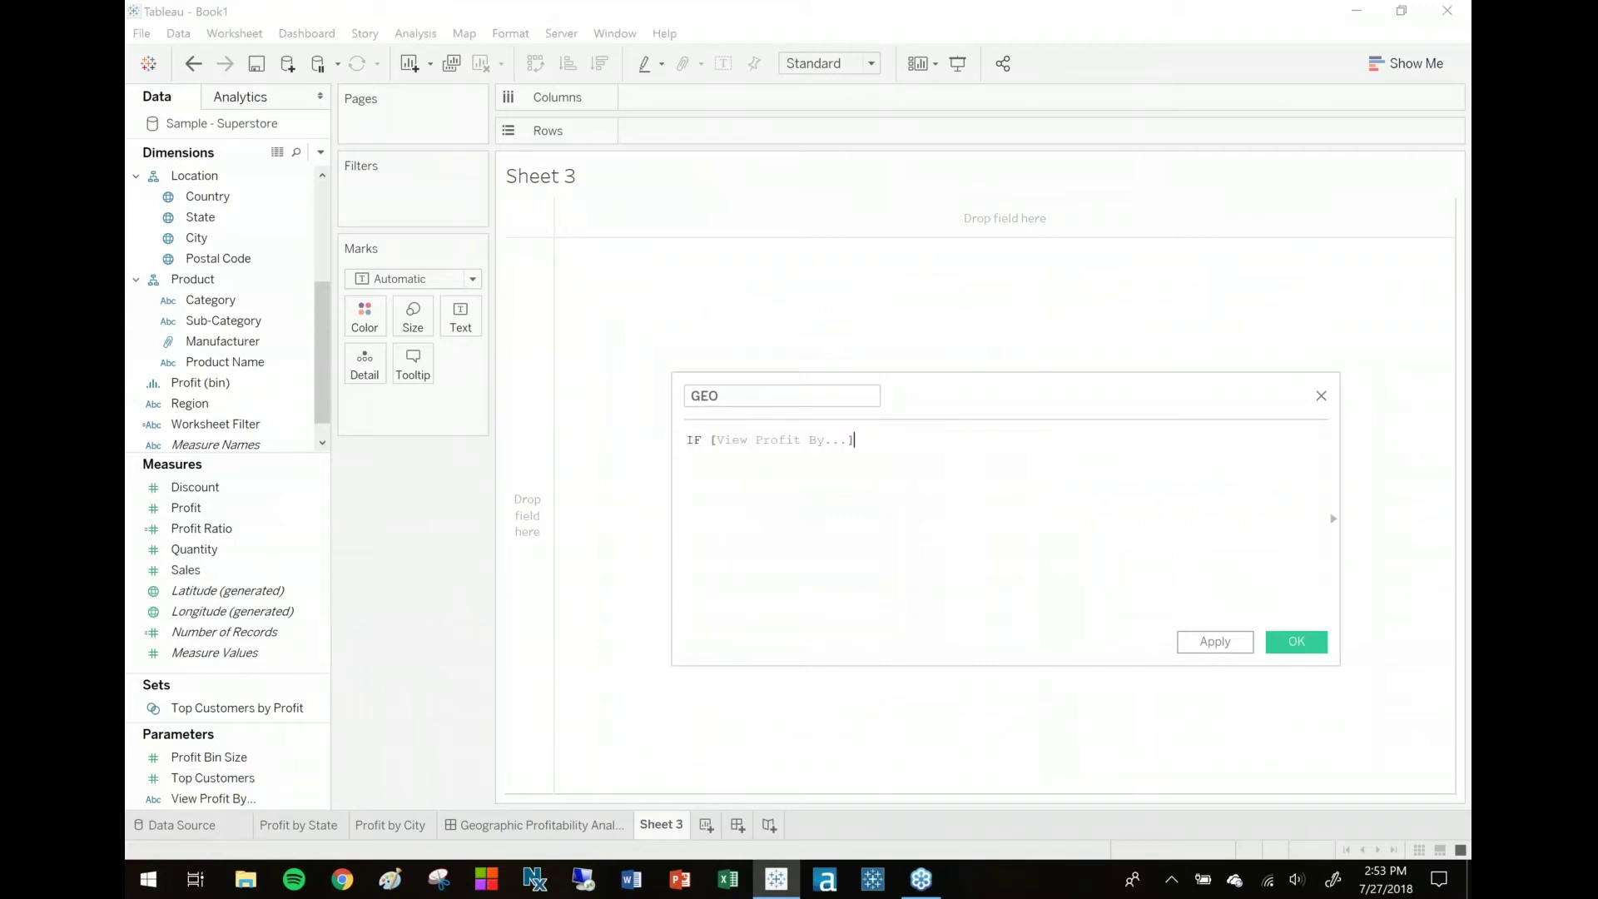
pyautogui.write('= "City" THEN')
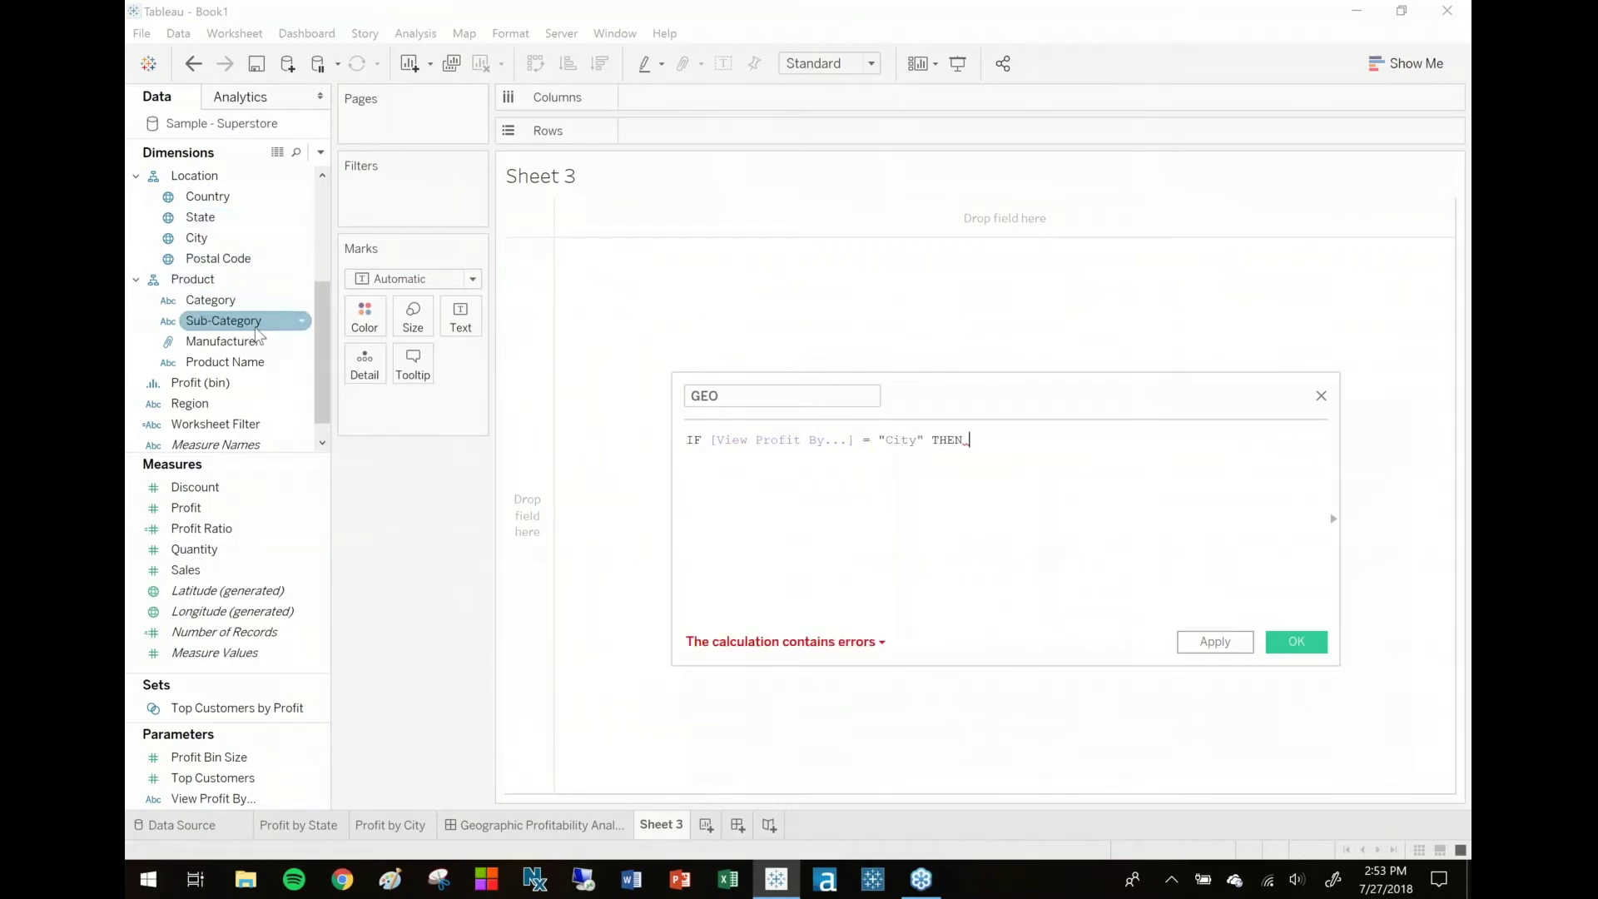
pyautogui.click(296, 152)
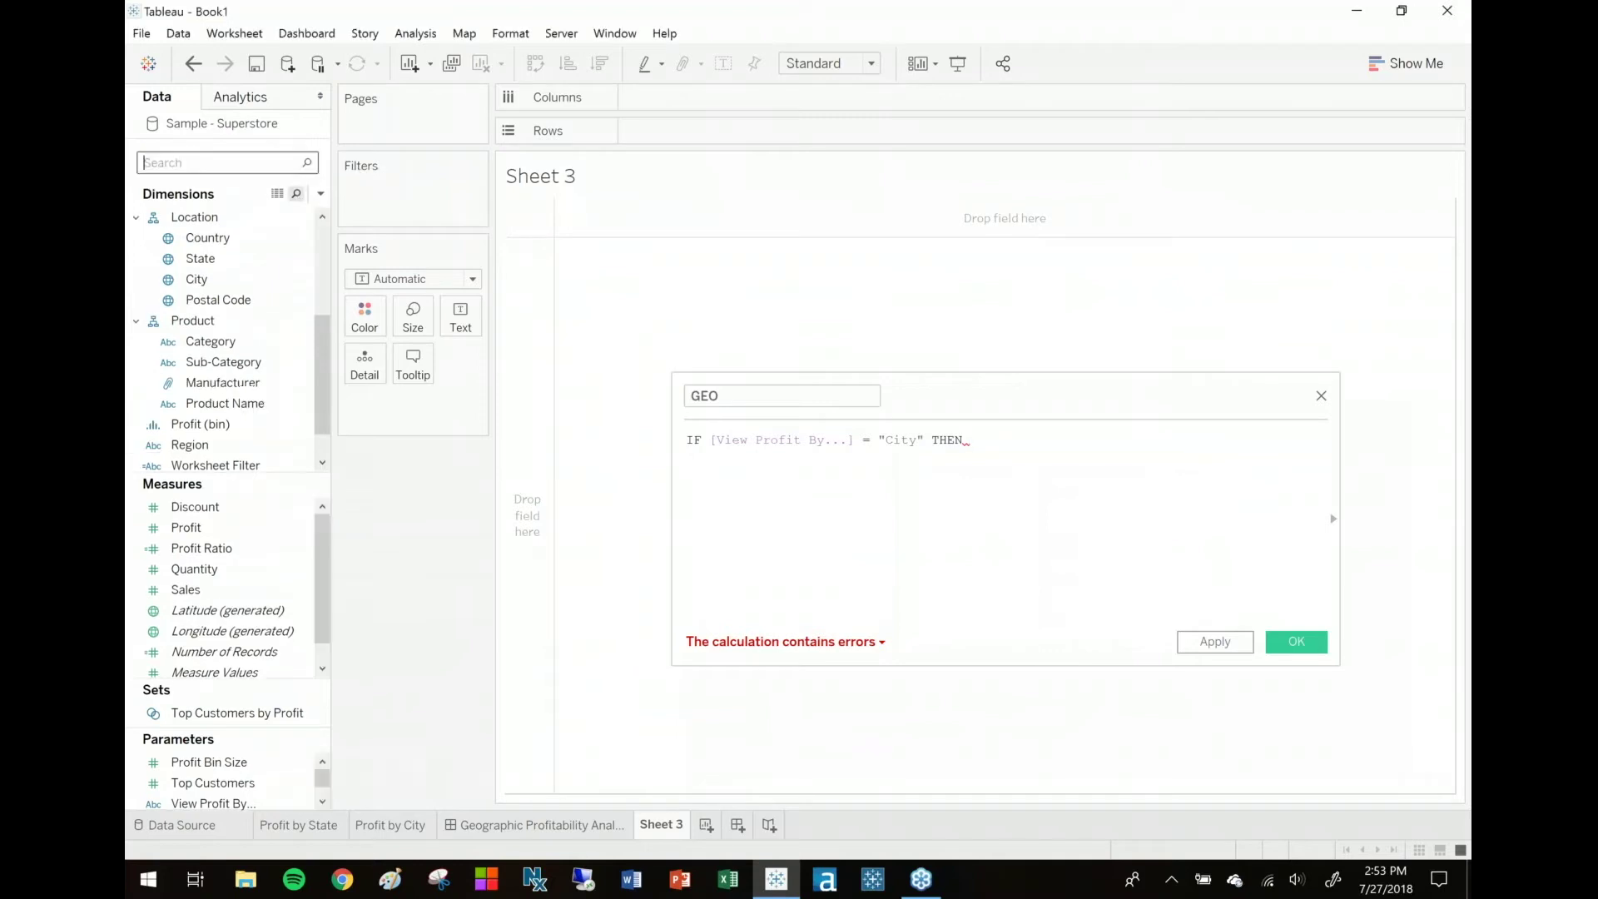
pyautogui.write('city')
pyautogui.moveTo(199, 216); pyautogui.dragTo(1034, 475)
# Add ELSEIF [View Profit By] = "State" THEN [State] END and save the GEO field
pyautogui.press('Return')
pyautogui.write('ELSEIF')
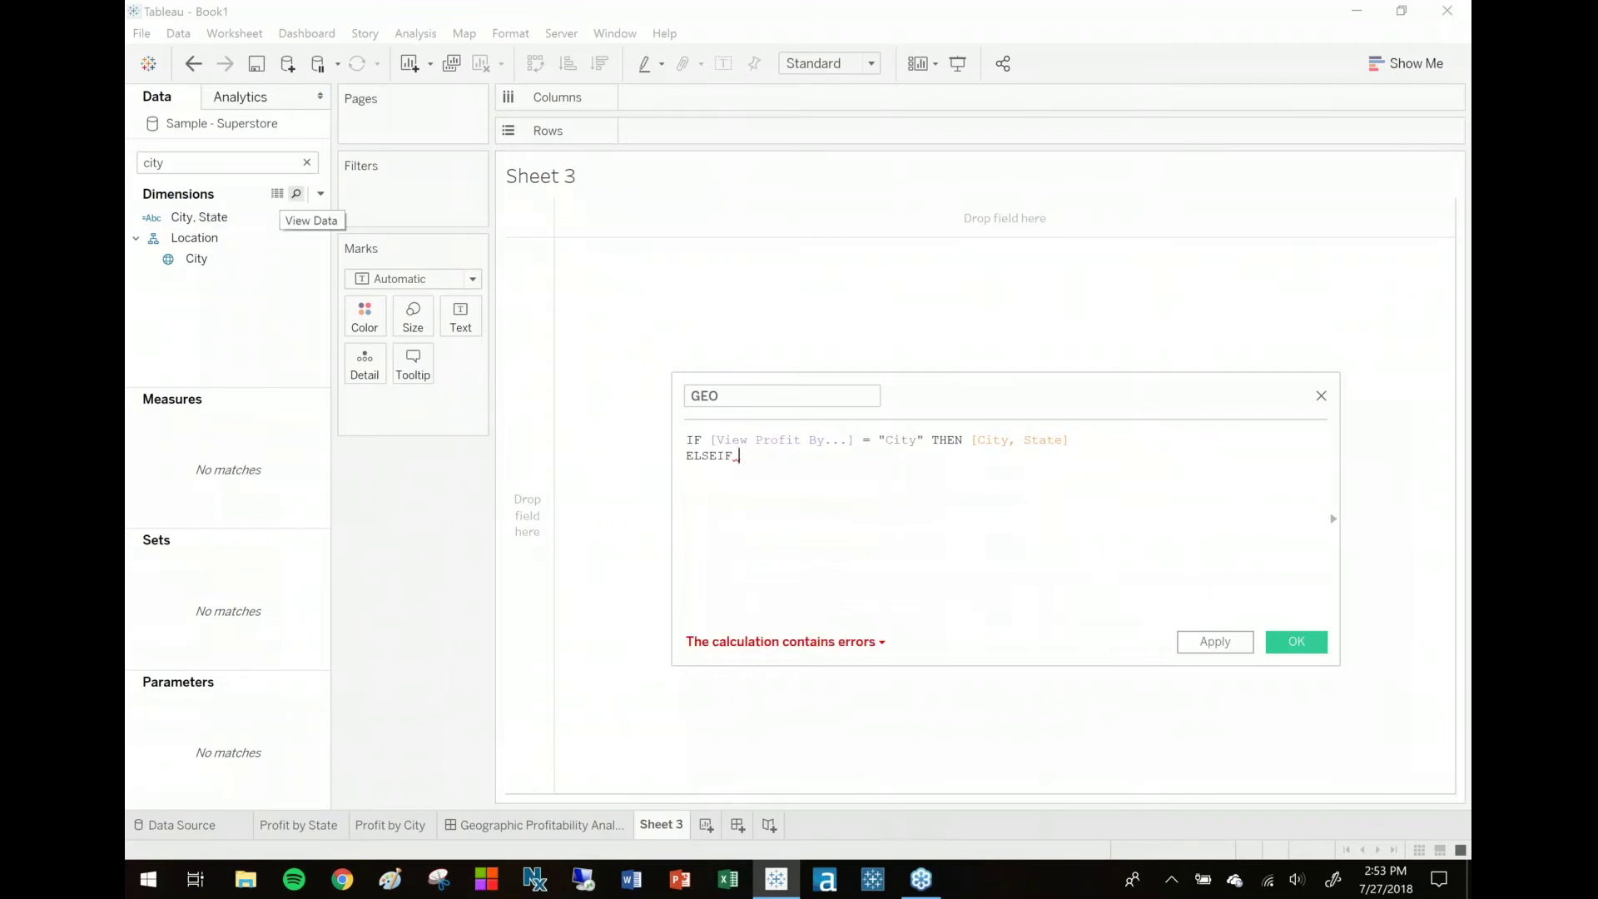
pyautogui.click(306, 163)
pyautogui.moveTo(200, 804); pyautogui.dragTo(839, 525)
pyautogui.write('=')
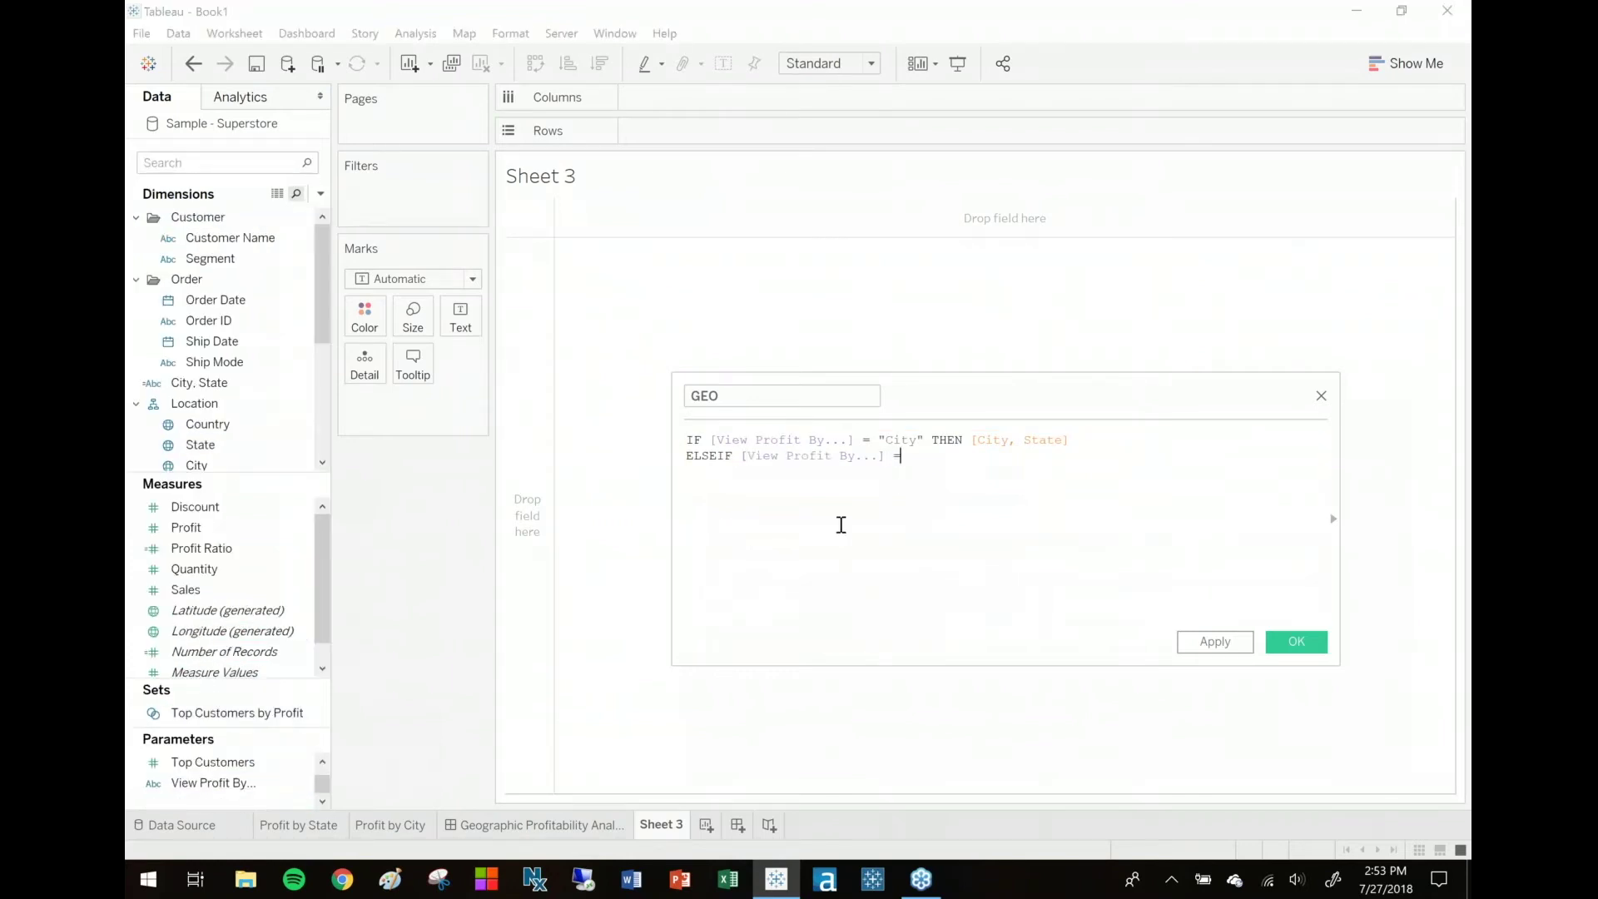
pyautogui.write(' "State" THEN [Stat')
pyautogui.press('Return')
pyautogui.press('Return')
pyautogui.write('END')
pyautogui.click(1116, 496)
pyautogui.keyDown('ctrl'); pyautogui.scroll(1, 1102, 467); pyautogui.keyUp('ctrl')
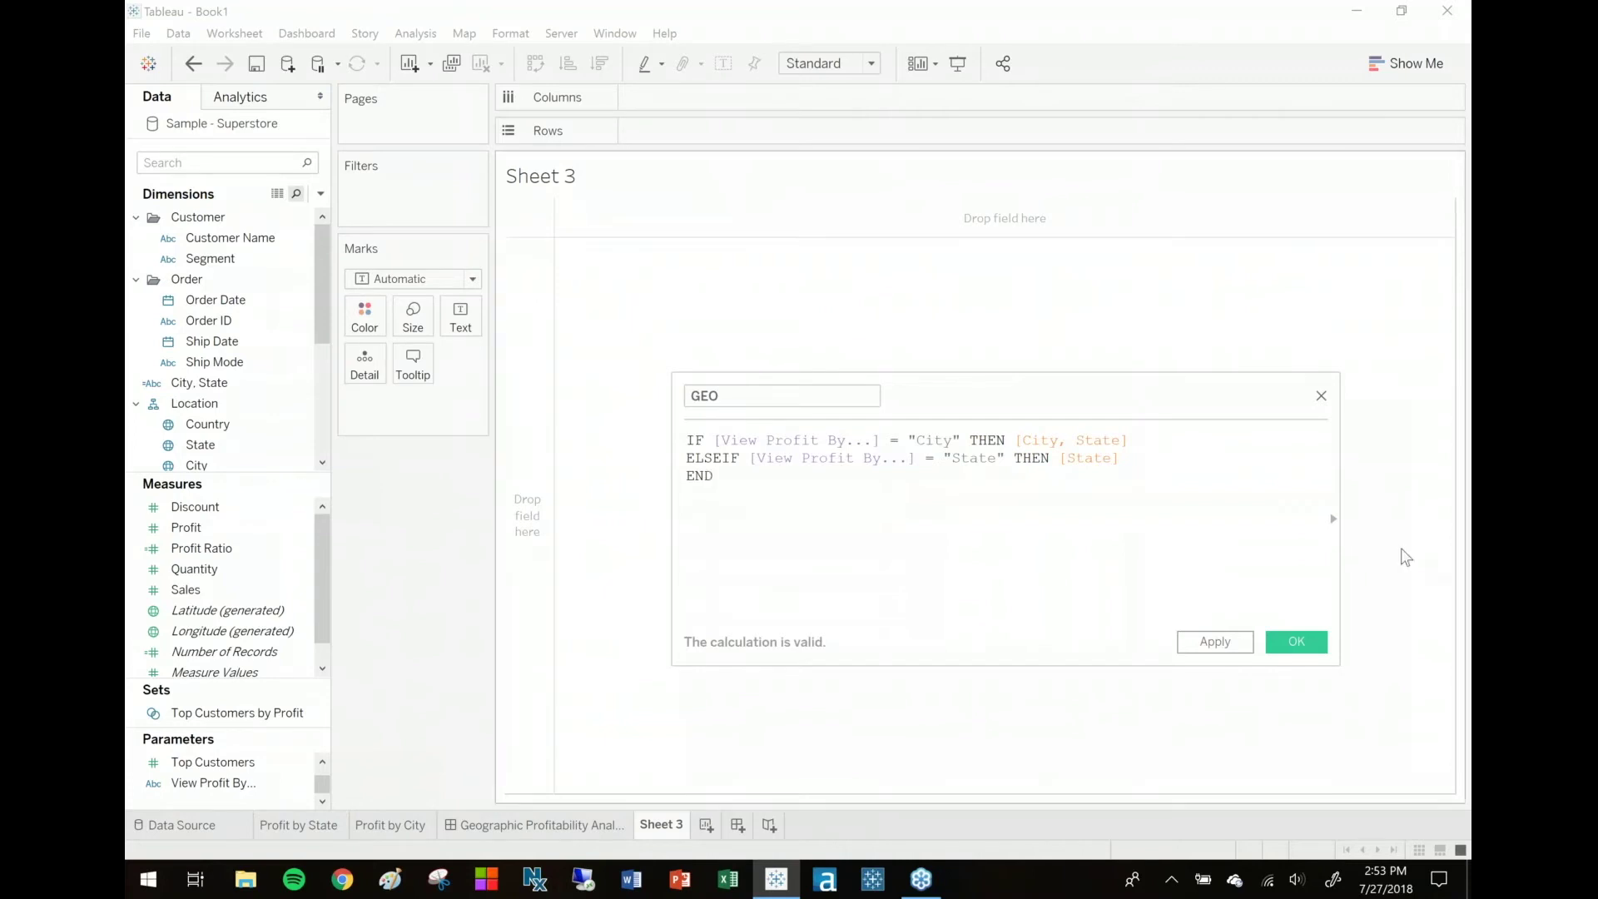
pyautogui.click(1296, 643)
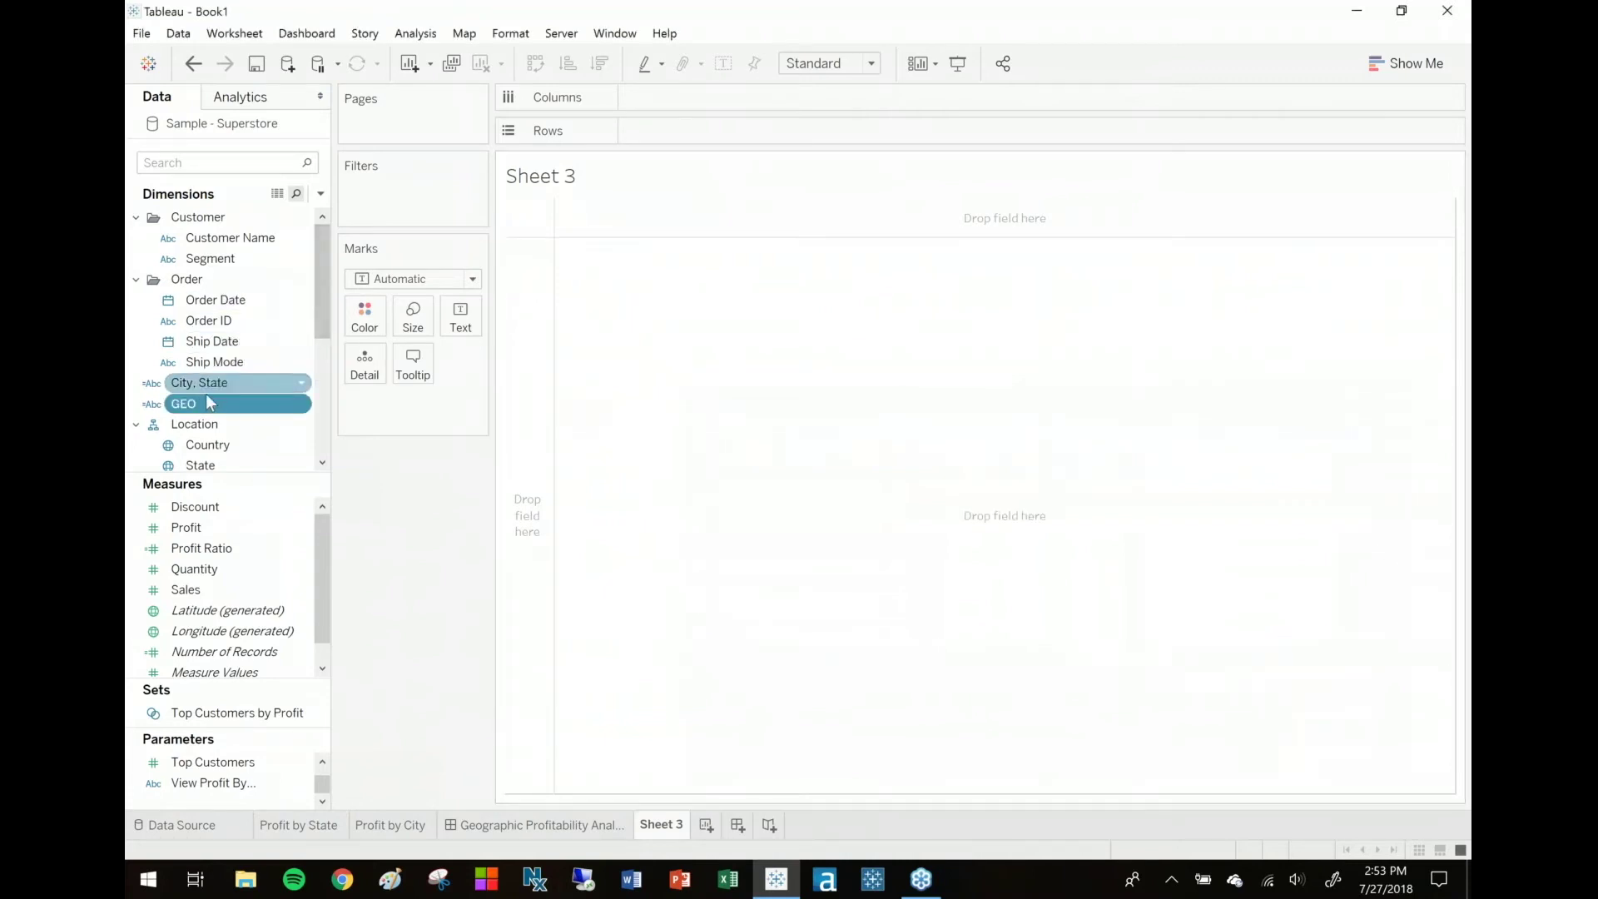
# Put GEO on Rows and rename Sheet 3 to 'Color Legend'
pyautogui.moveTo(185, 403); pyautogui.dragTo(360, 324)
pyautogui.moveTo(703, 103); pyautogui.dragTo(718, 134)
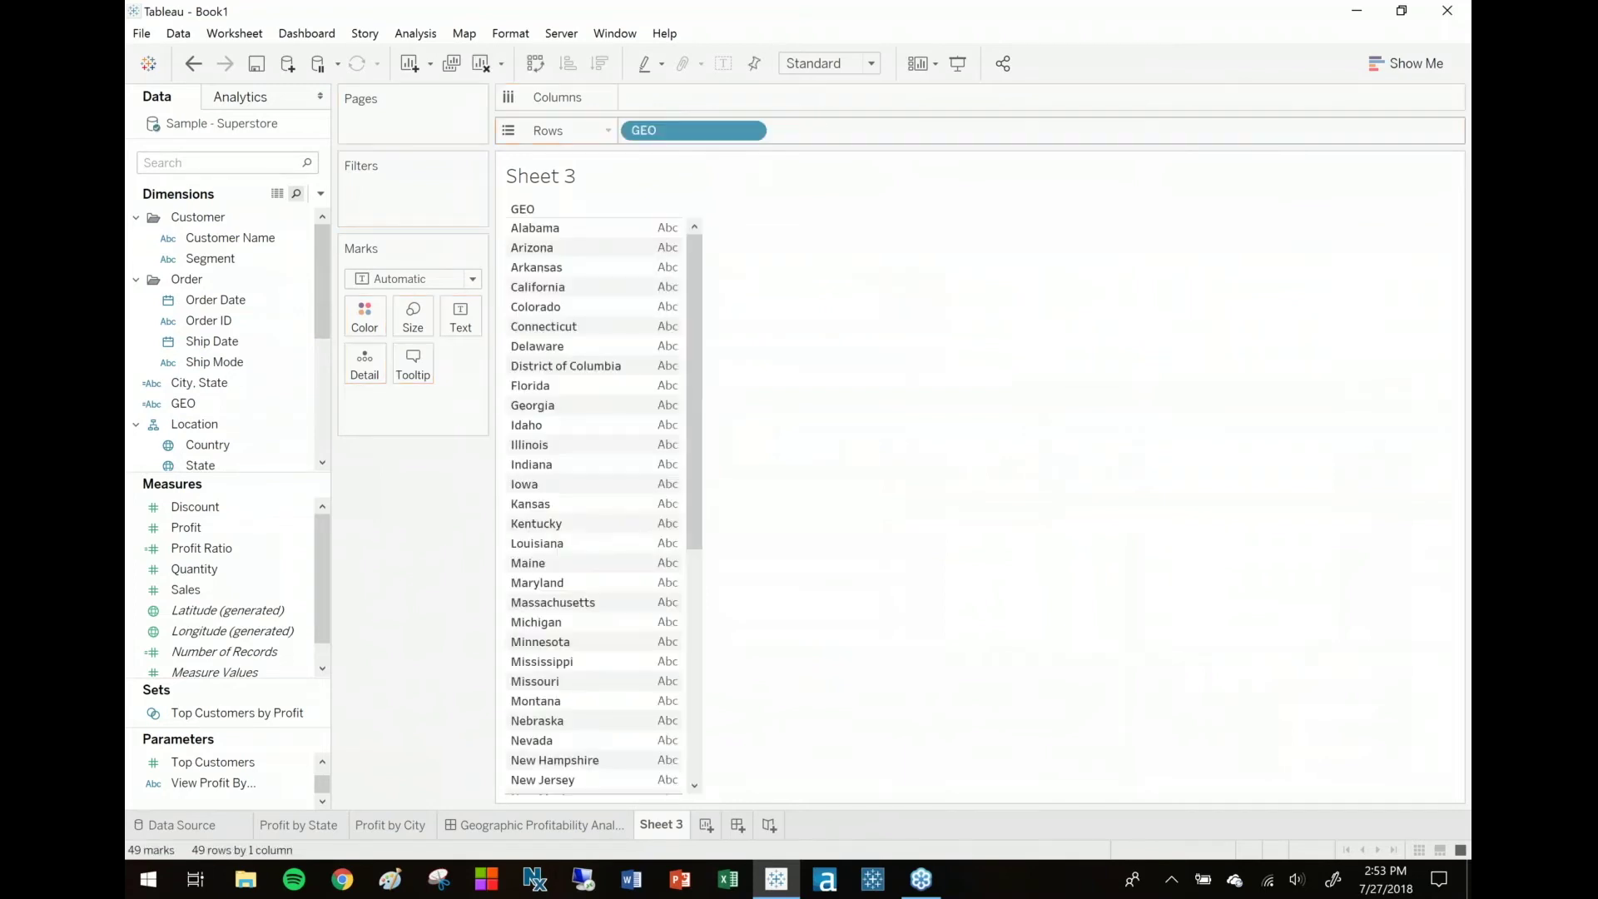
pyautogui.doubleClick(661, 825)
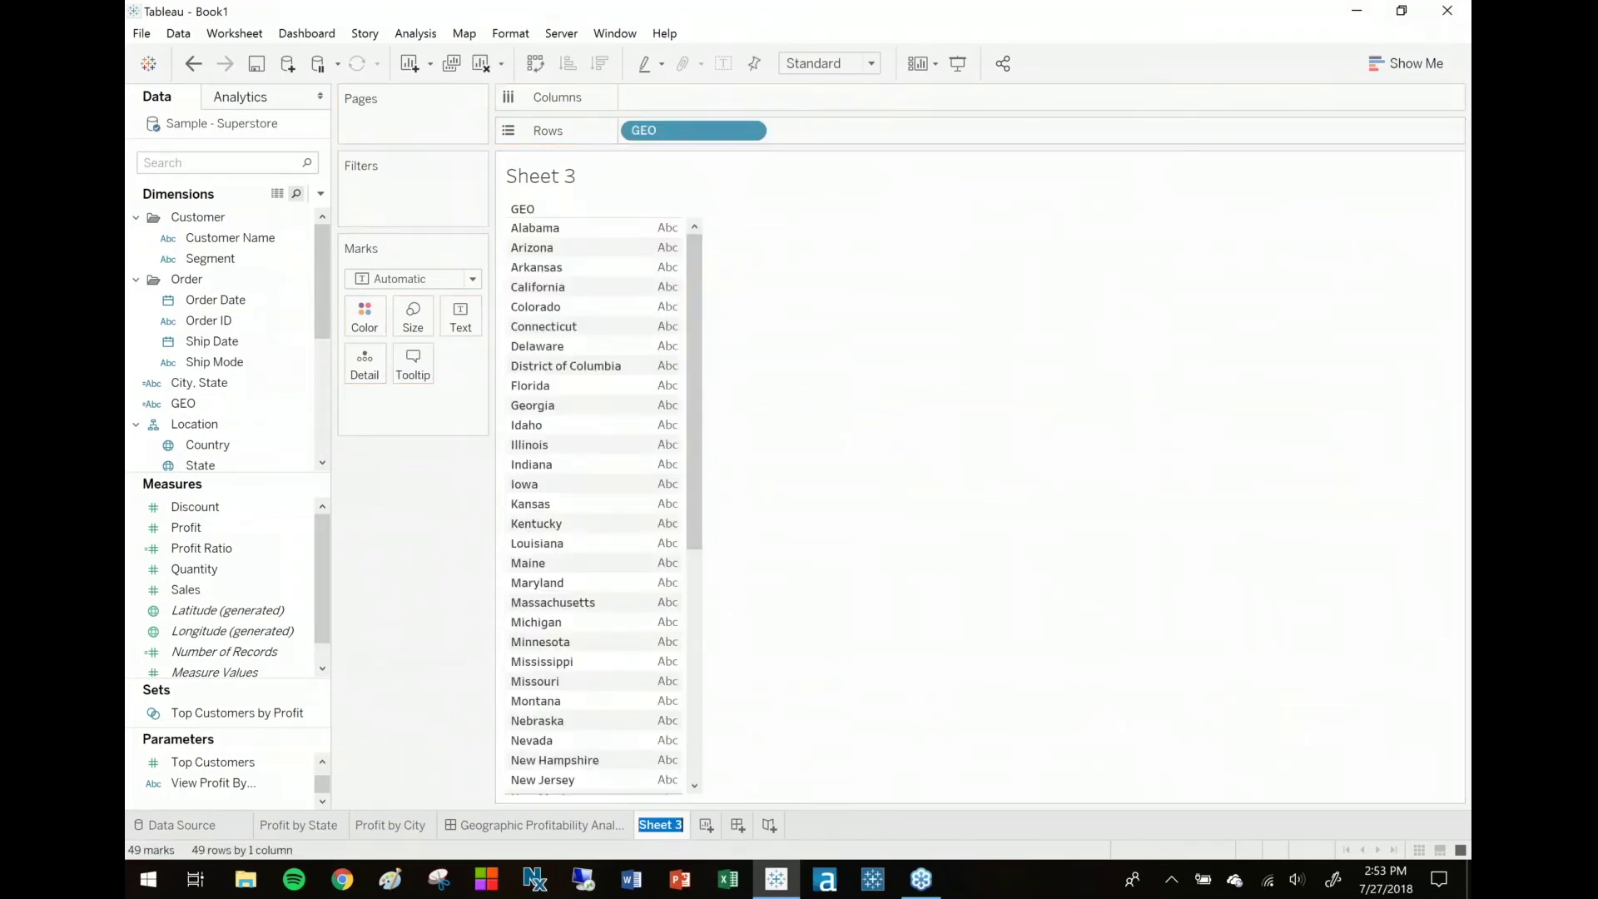
pyautogui.write('Color Legend')
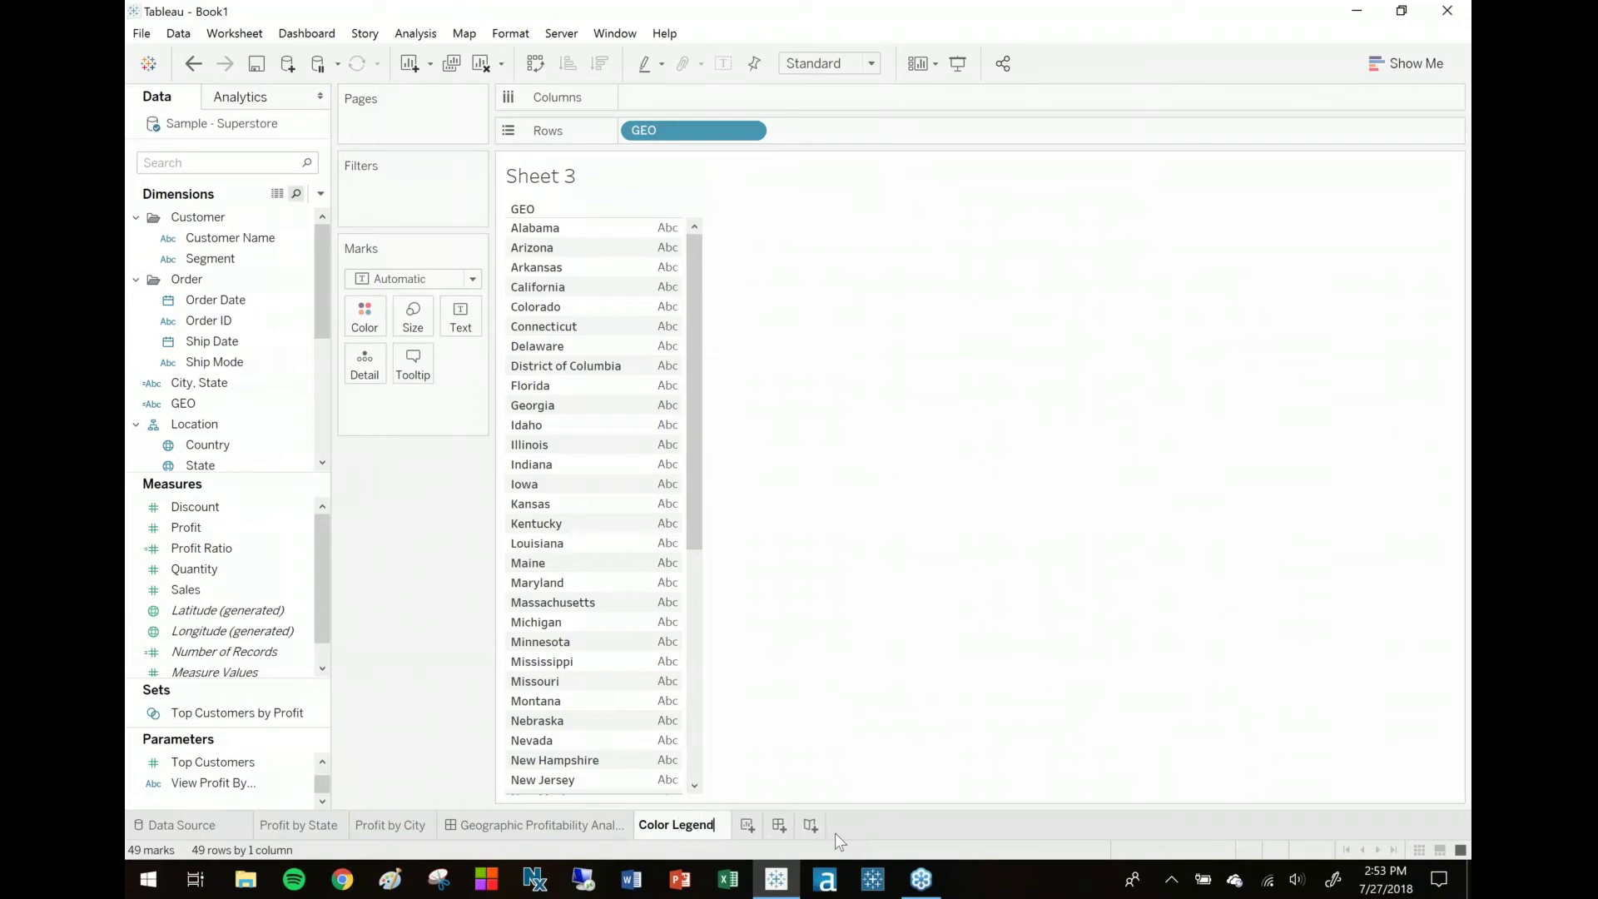
pyautogui.press('Return')
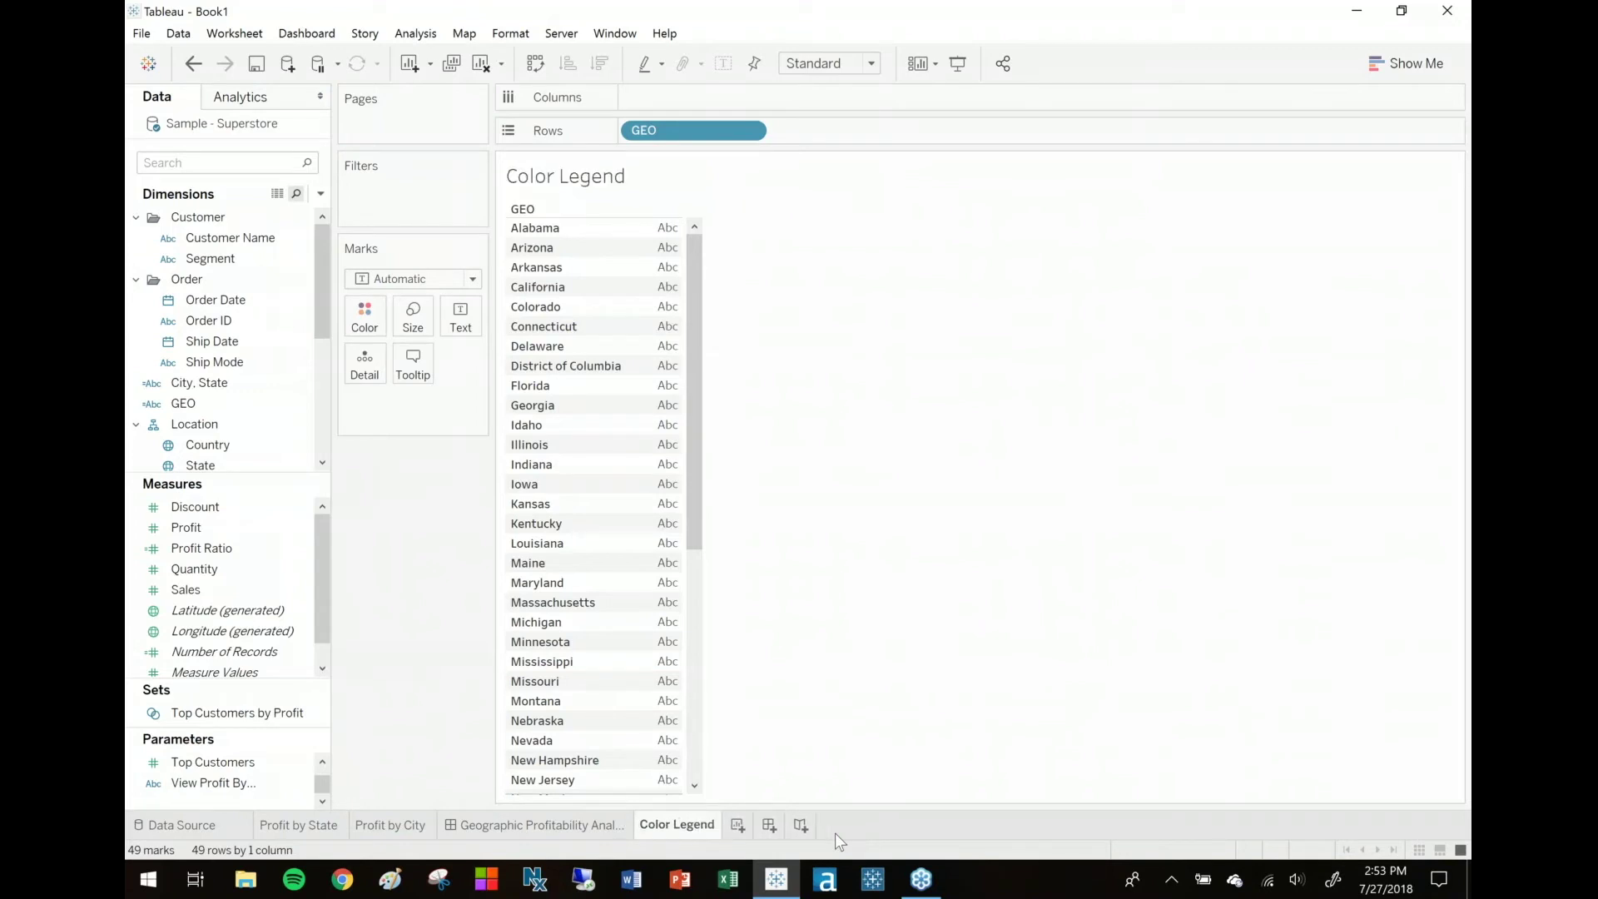
# Set the mark type to Square and colour the squares by Profit
pyautogui.click(411, 280)
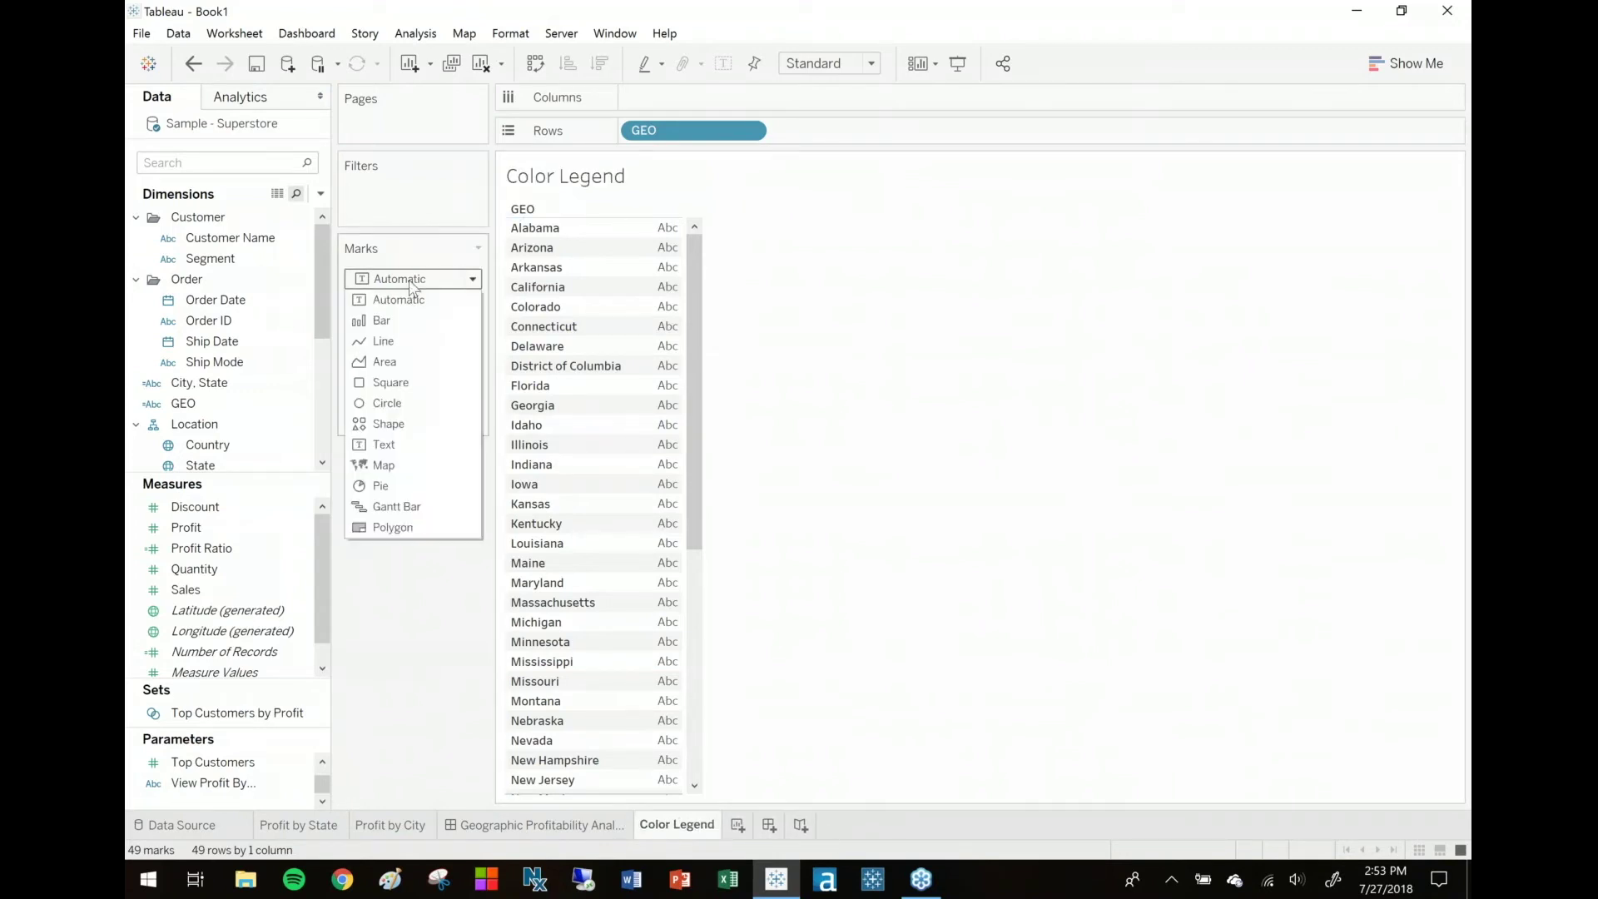
pyautogui.click(407, 383)
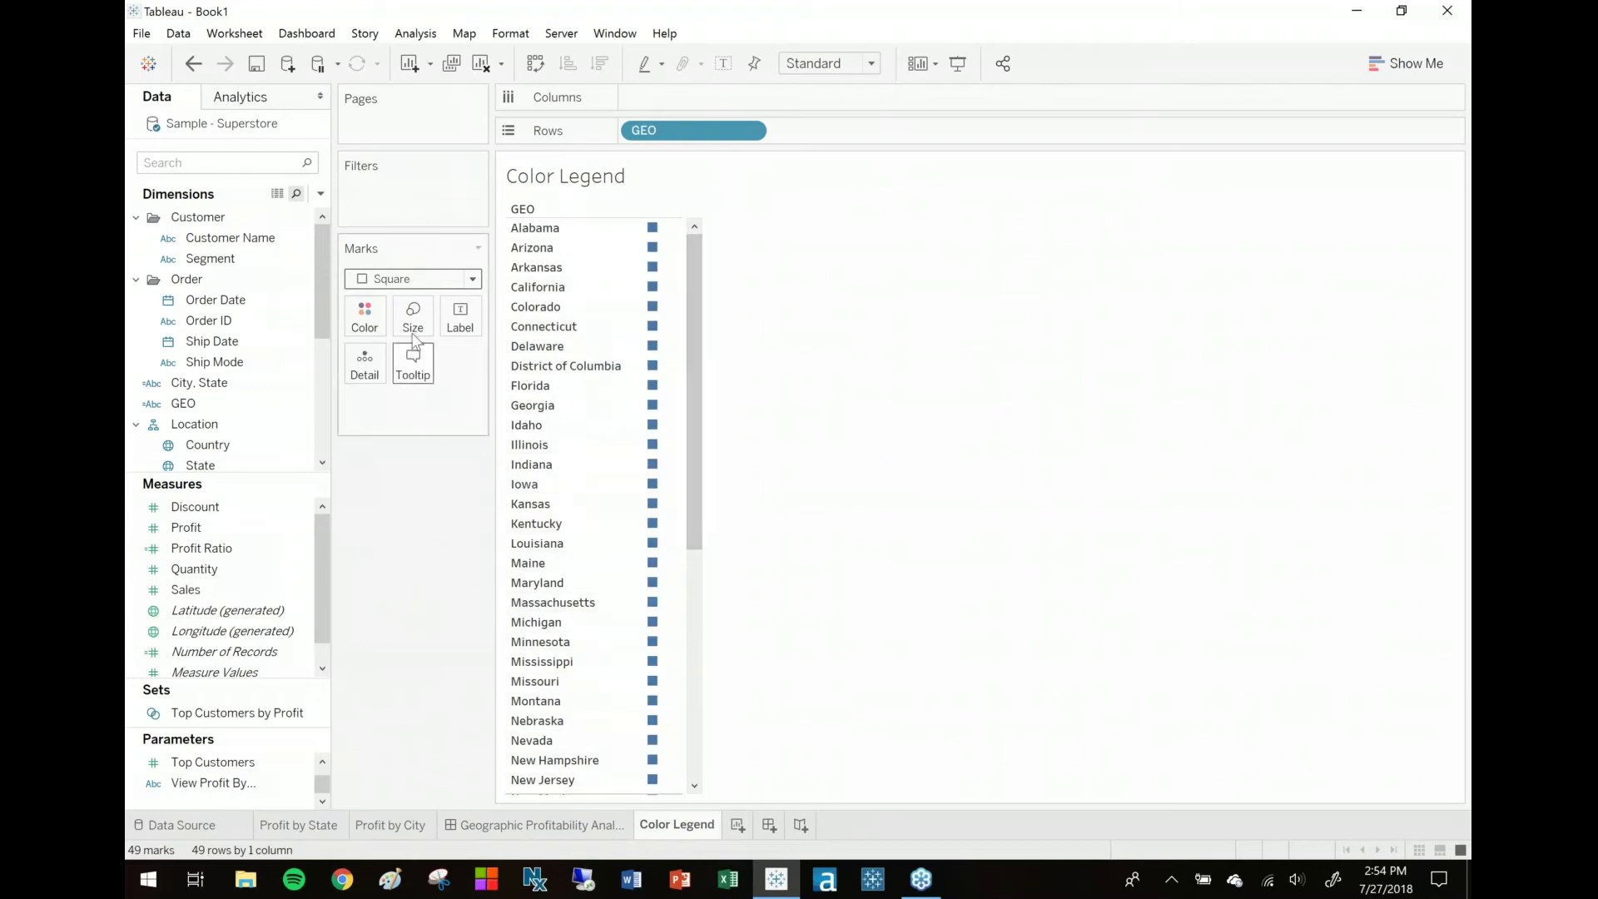
pyautogui.moveTo(183, 529); pyautogui.dragTo(365, 316)
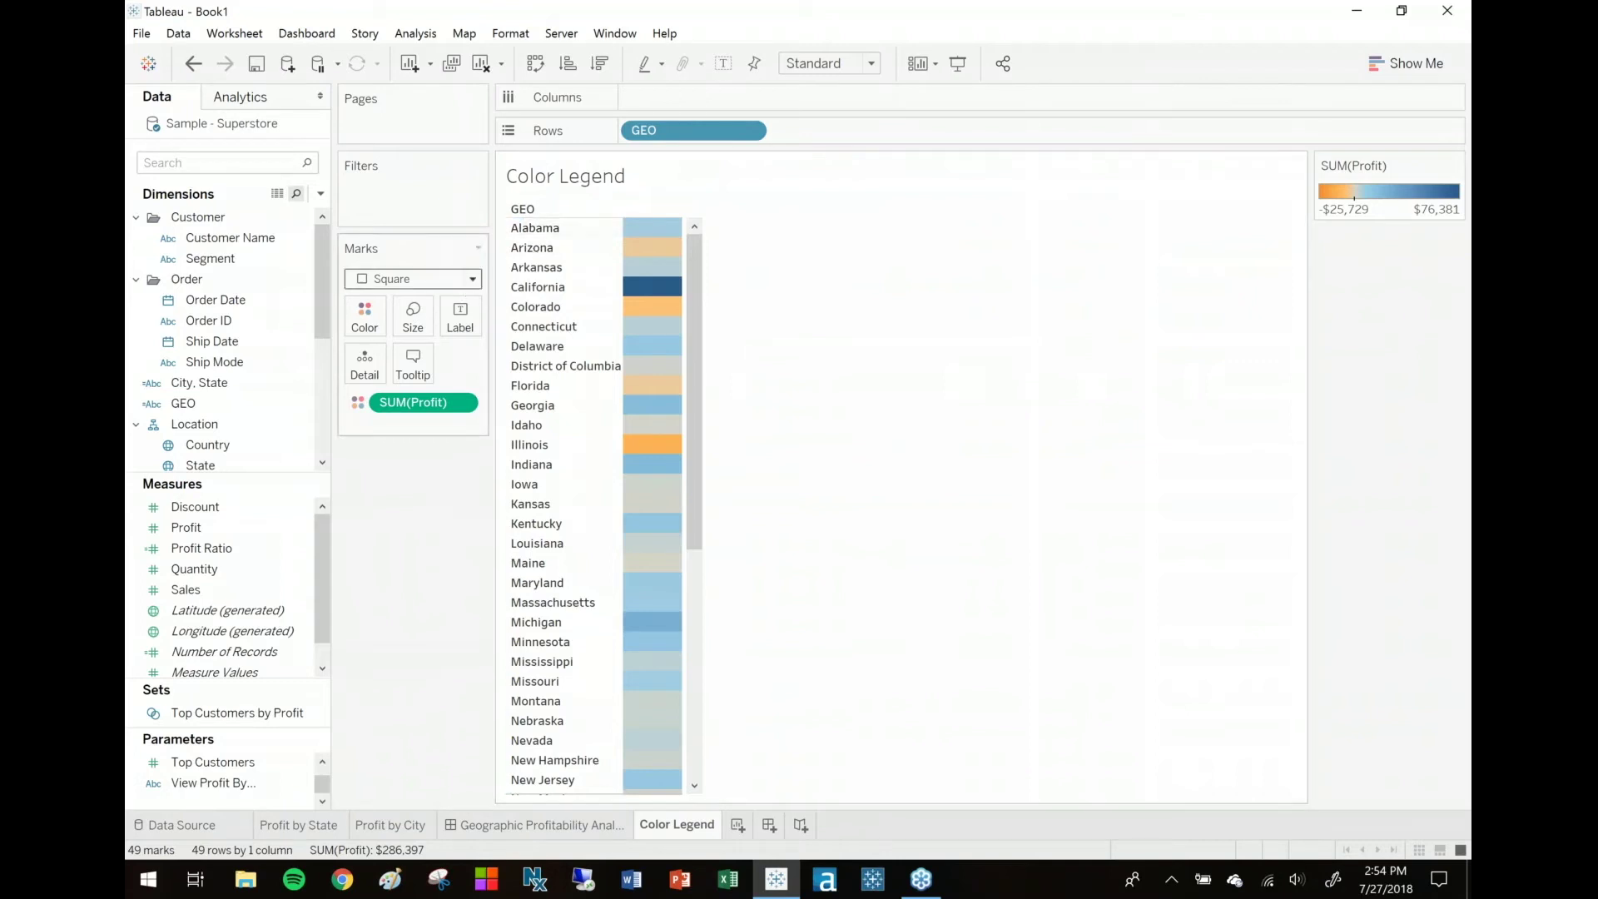
# Show the View Profit By parameter control, switching it to City and back to State
pyautogui.rightClick(198, 776)
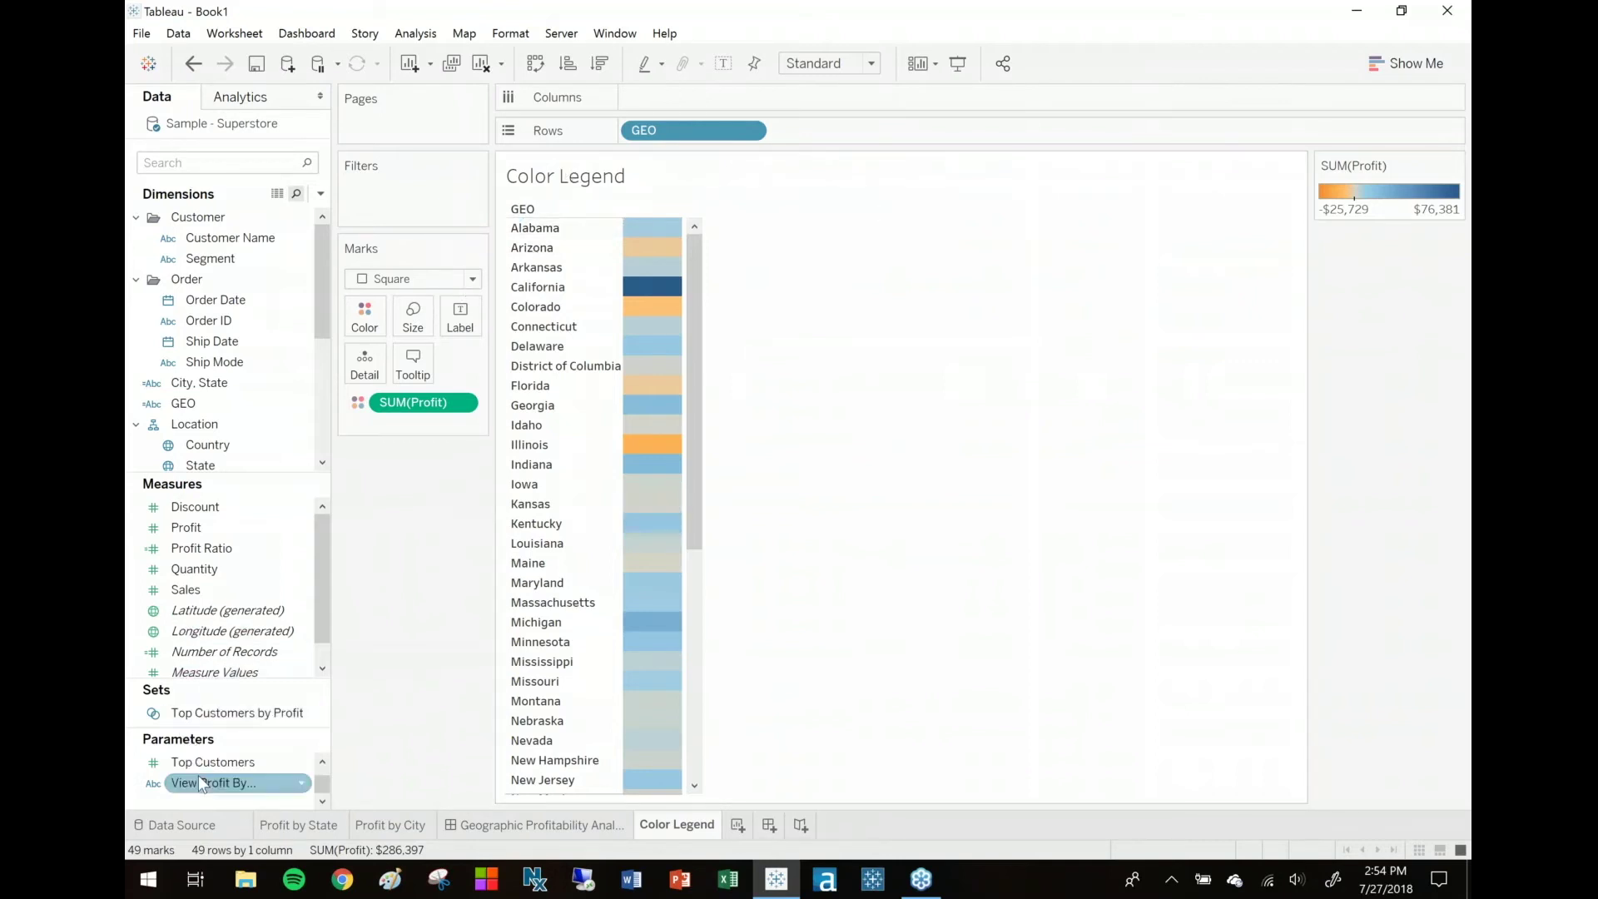
pyautogui.click(299, 476)
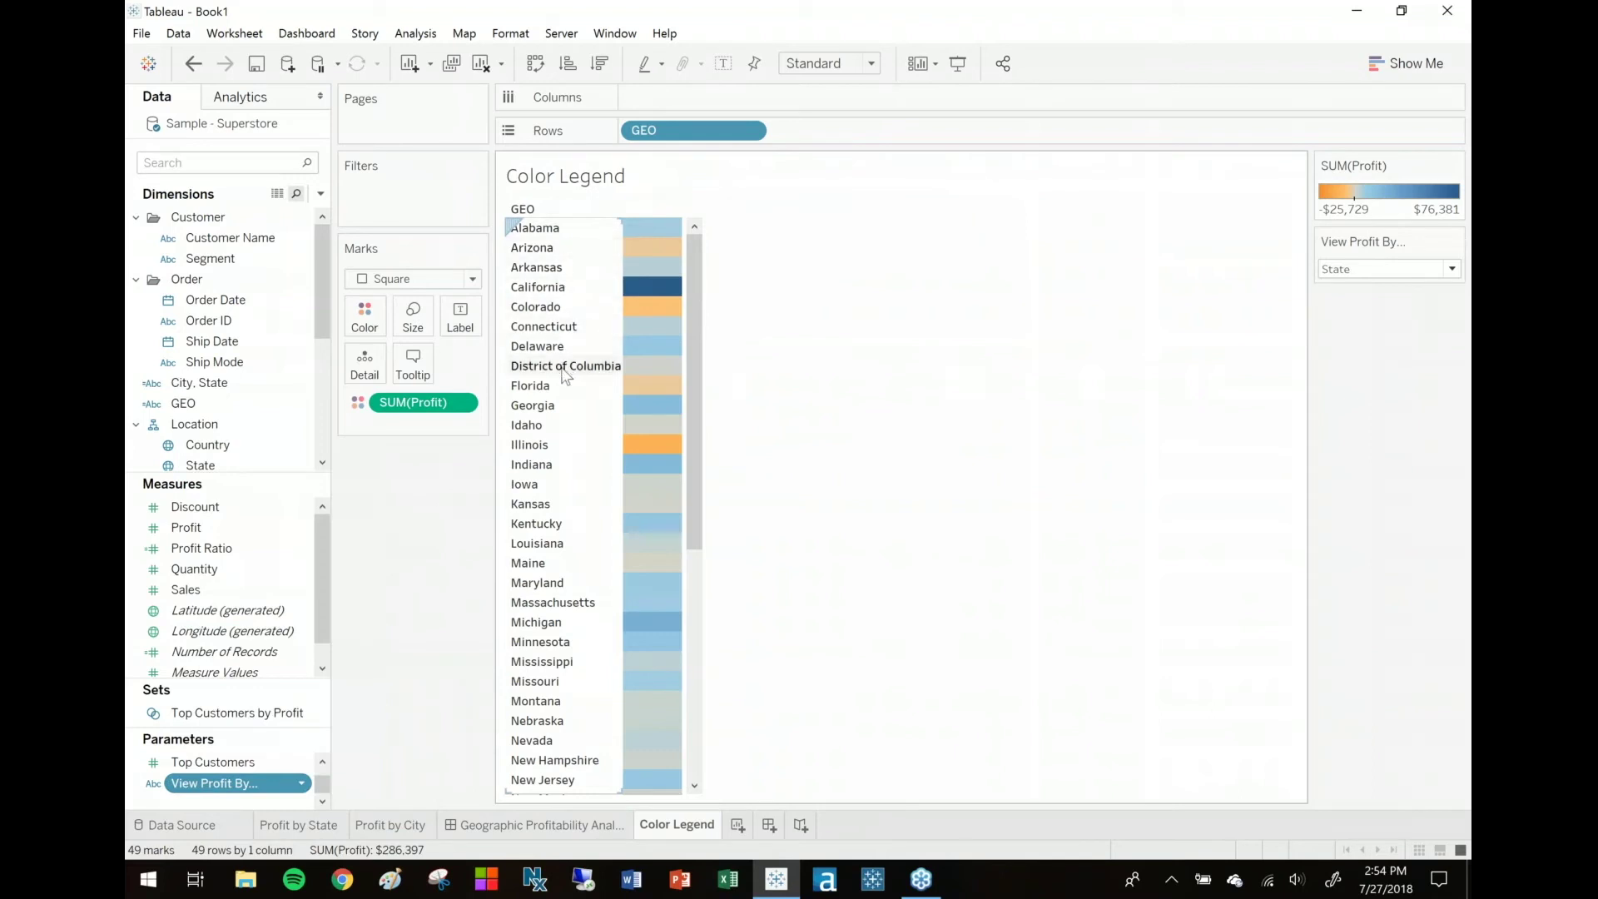
pyautogui.click(1351, 272)
pyautogui.click(1350, 281)
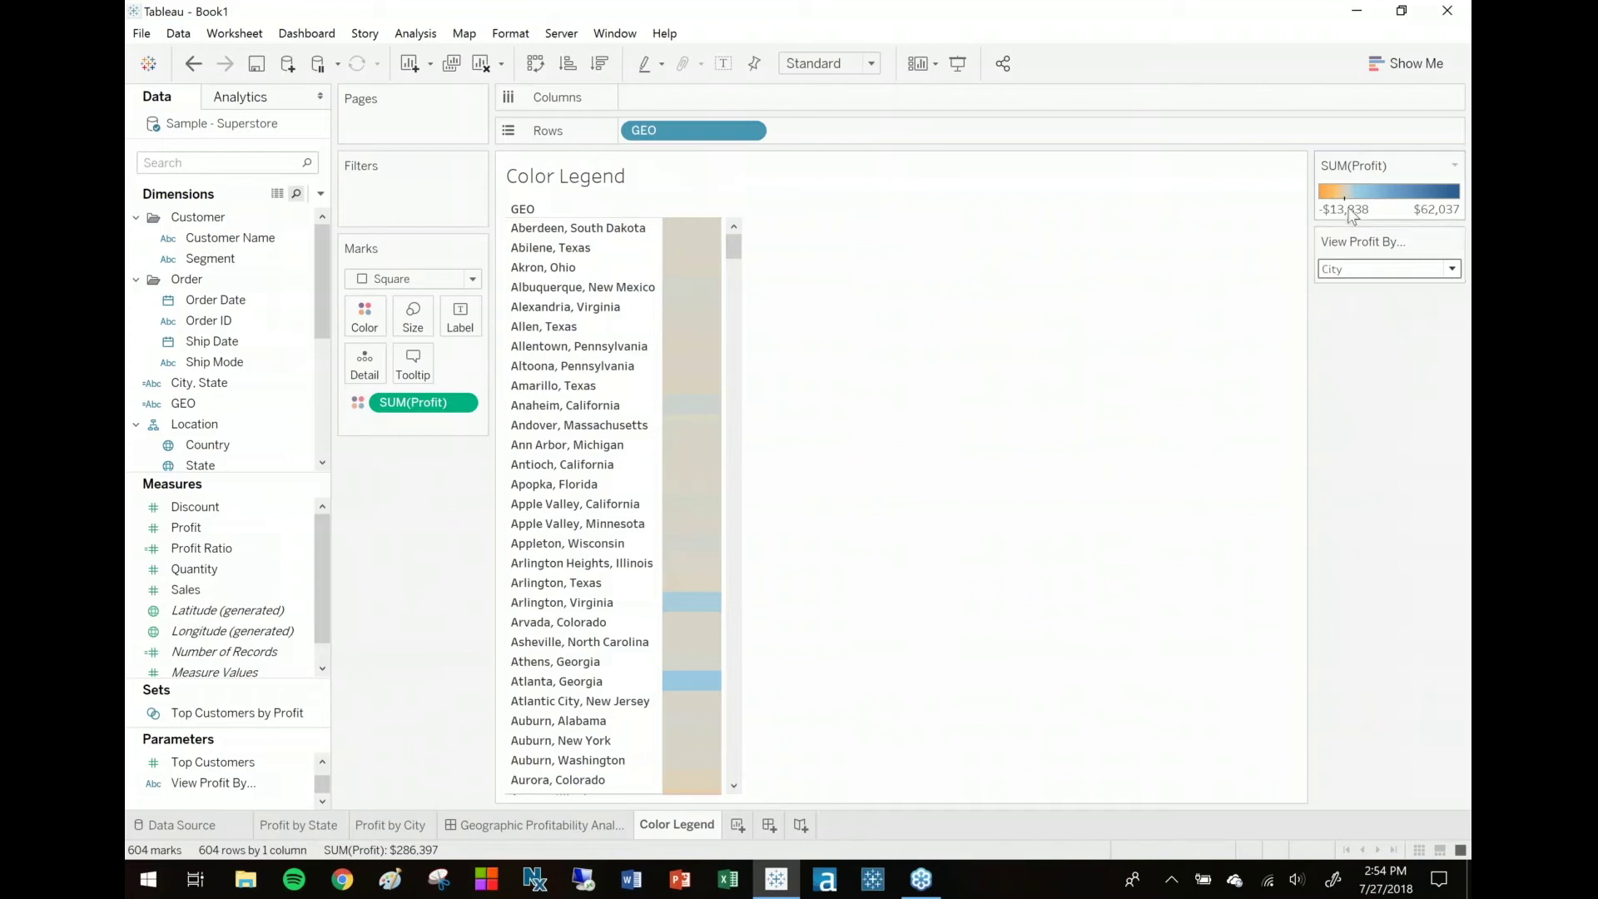
pyautogui.click(1358, 274)
pyautogui.click(1355, 307)
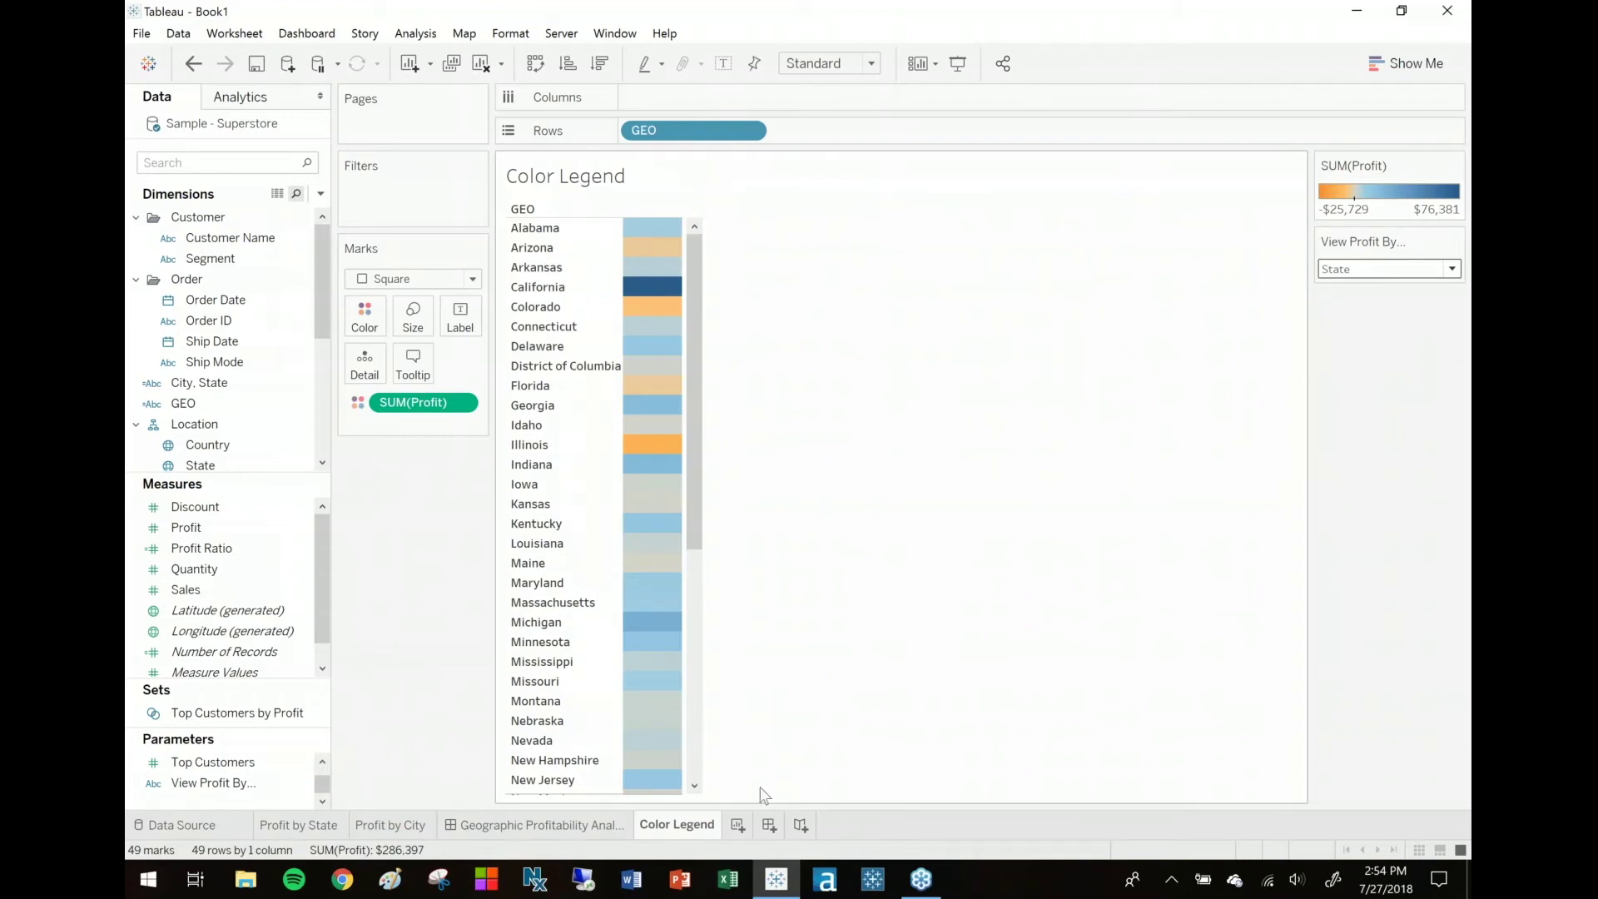
# Go to the Geographic Profitability Analysis dashboard and delete the Profit and Null legends
pyautogui.moveTo(584, 823)
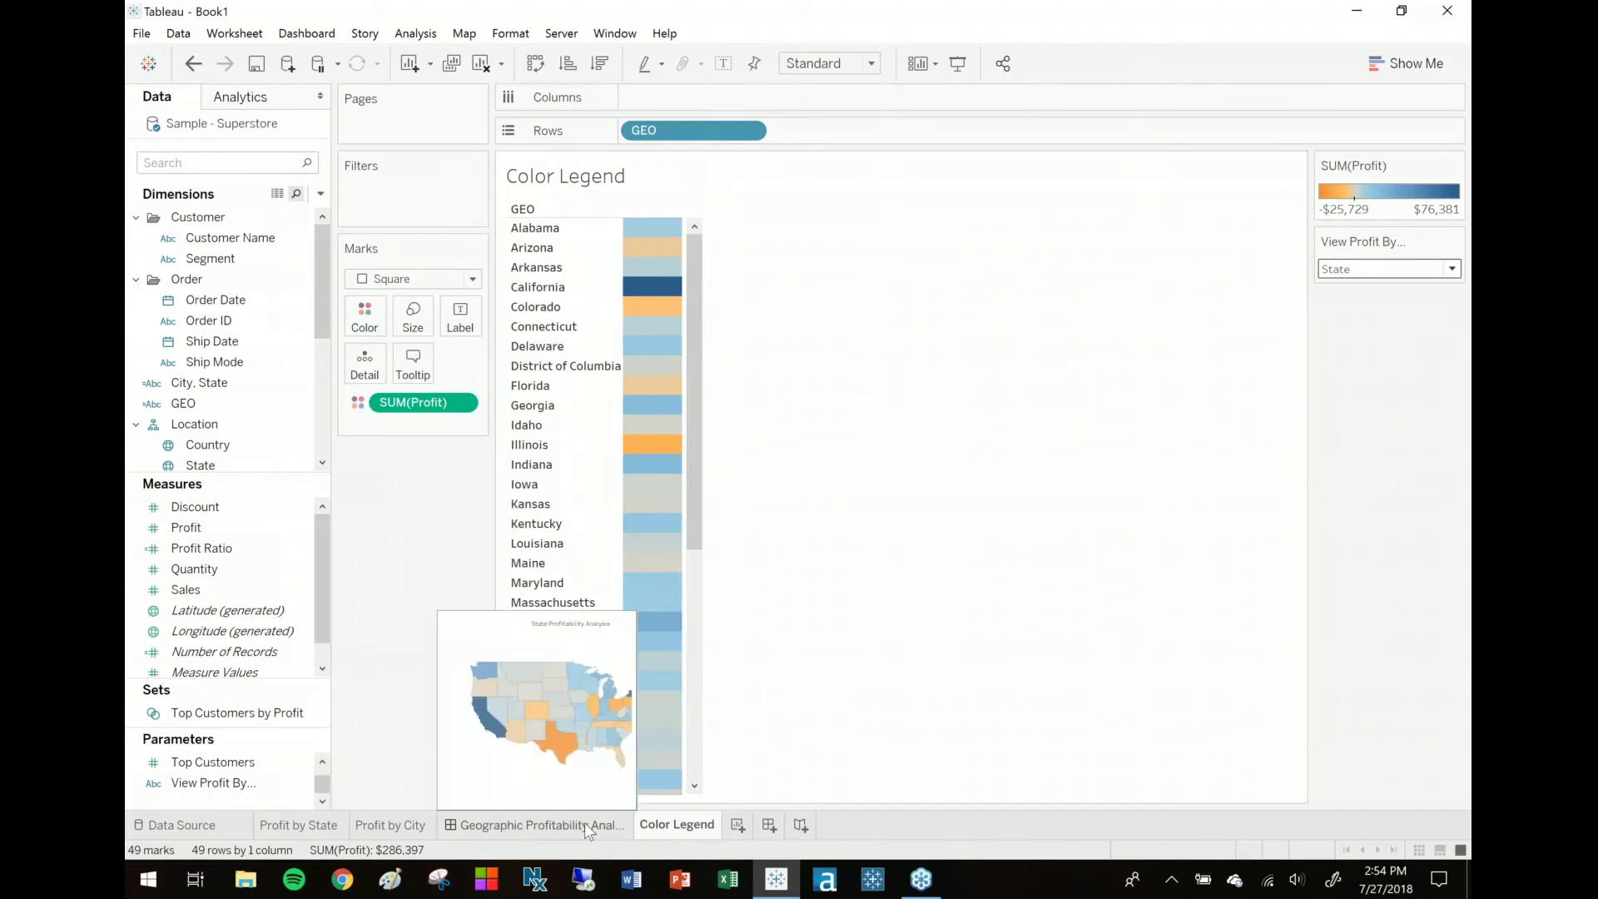
pyautogui.click(584, 822)
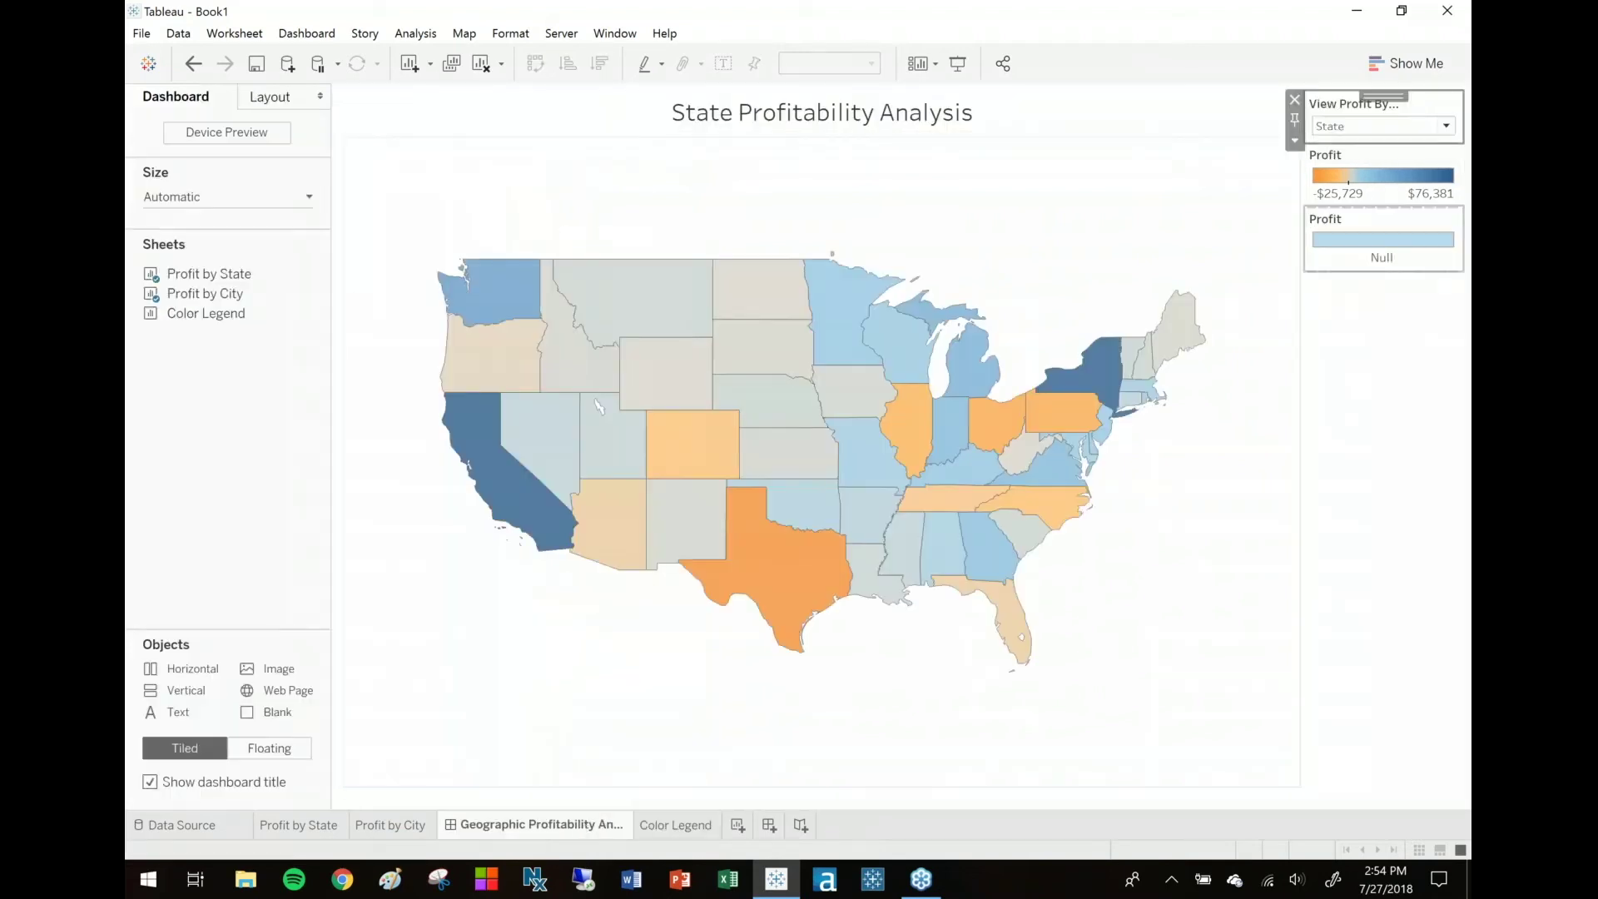
pyautogui.click(1375, 159)
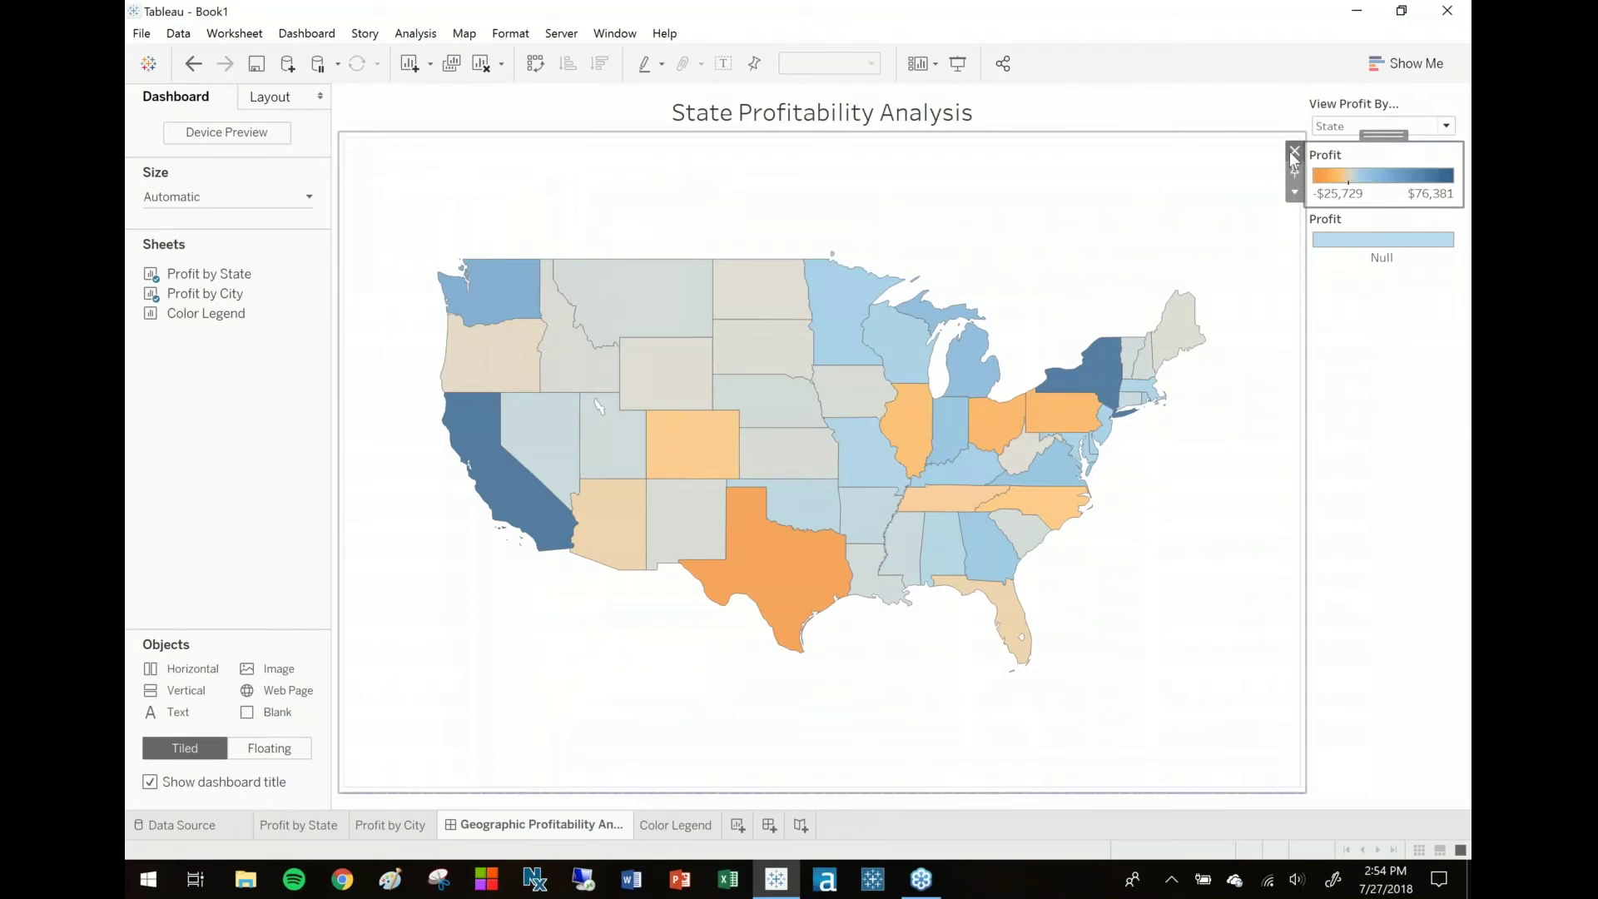
pyautogui.click(1295, 150)
pyautogui.click(1315, 160)
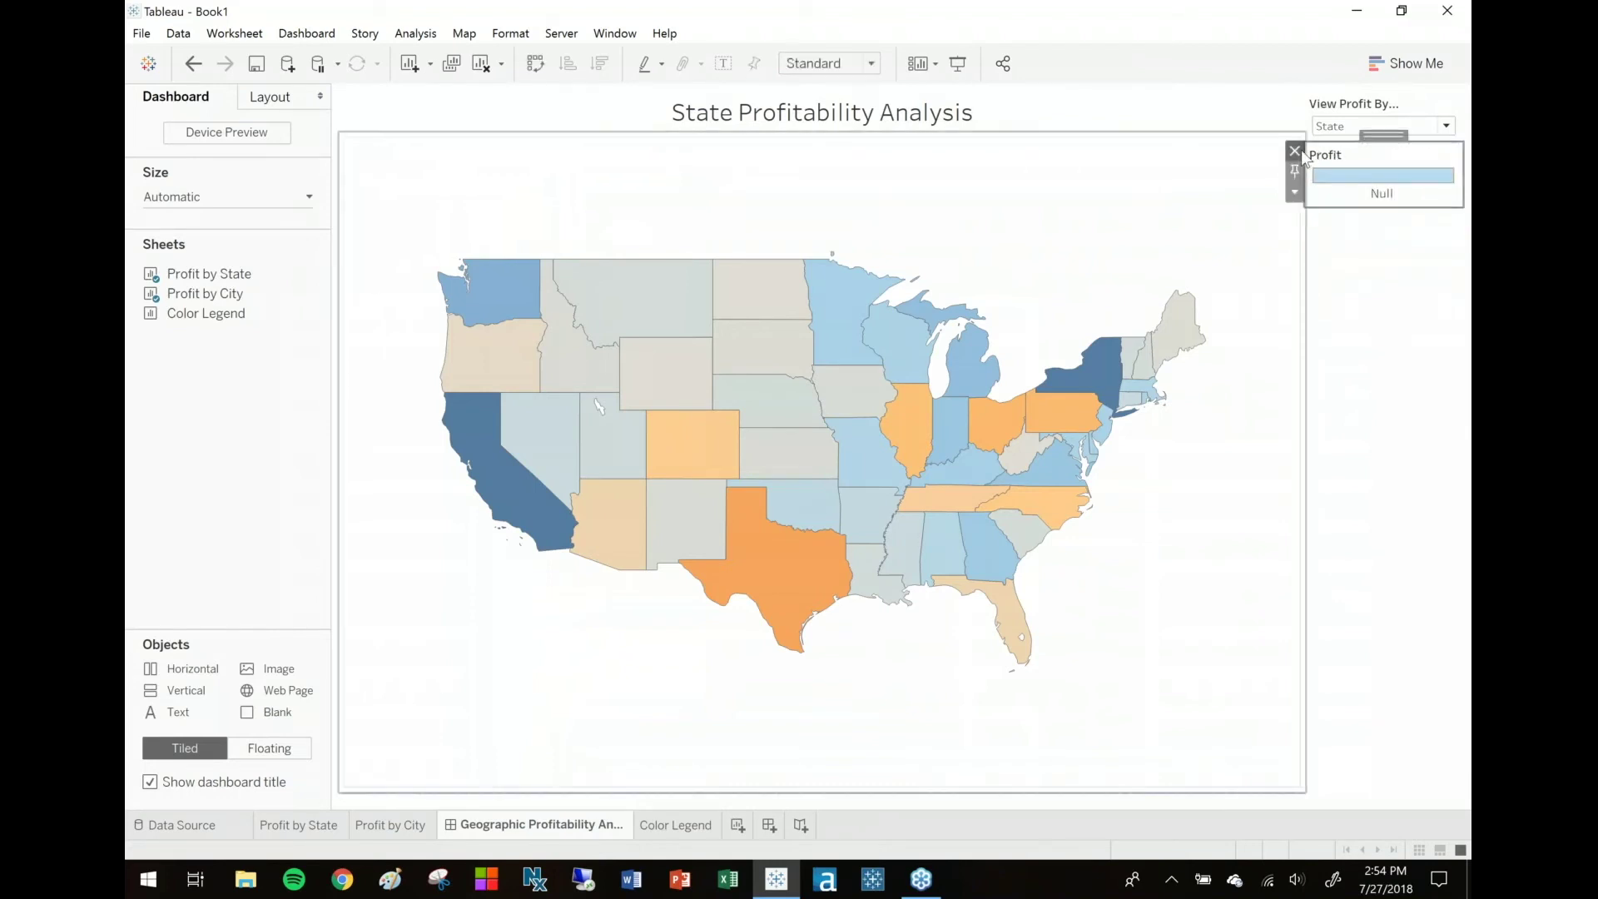
pyautogui.click(1295, 150)
pyautogui.moveTo(210, 320)
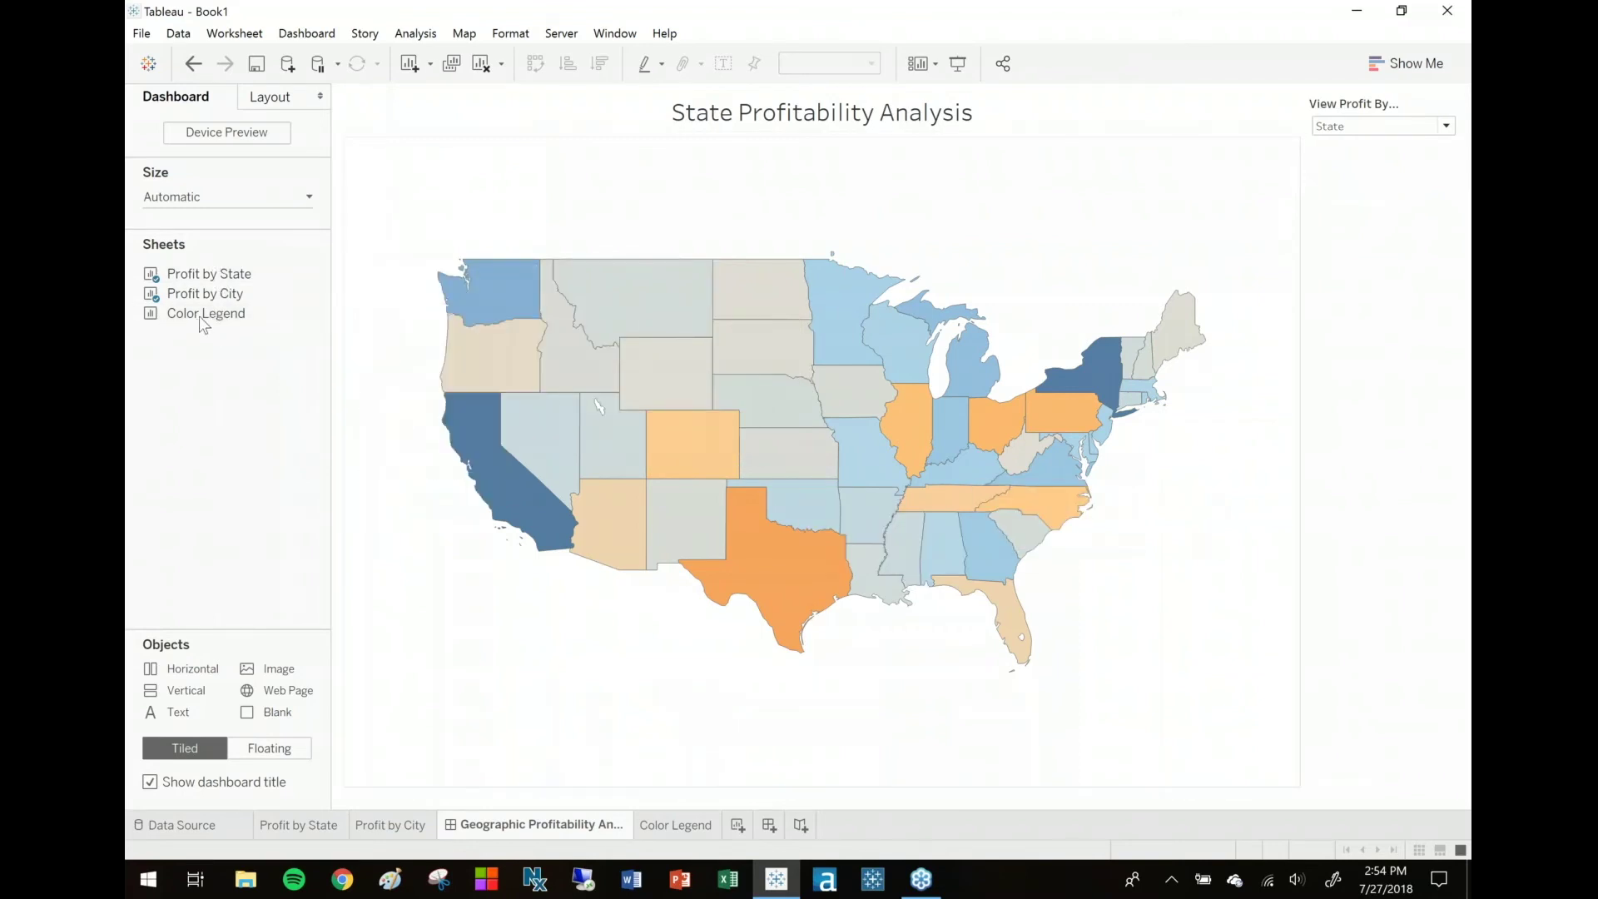
# Set new objects to Floating, then drop Color Legend over the map and resize it
pyautogui.moveTo(193, 325); pyautogui.dragTo(1297, 488)
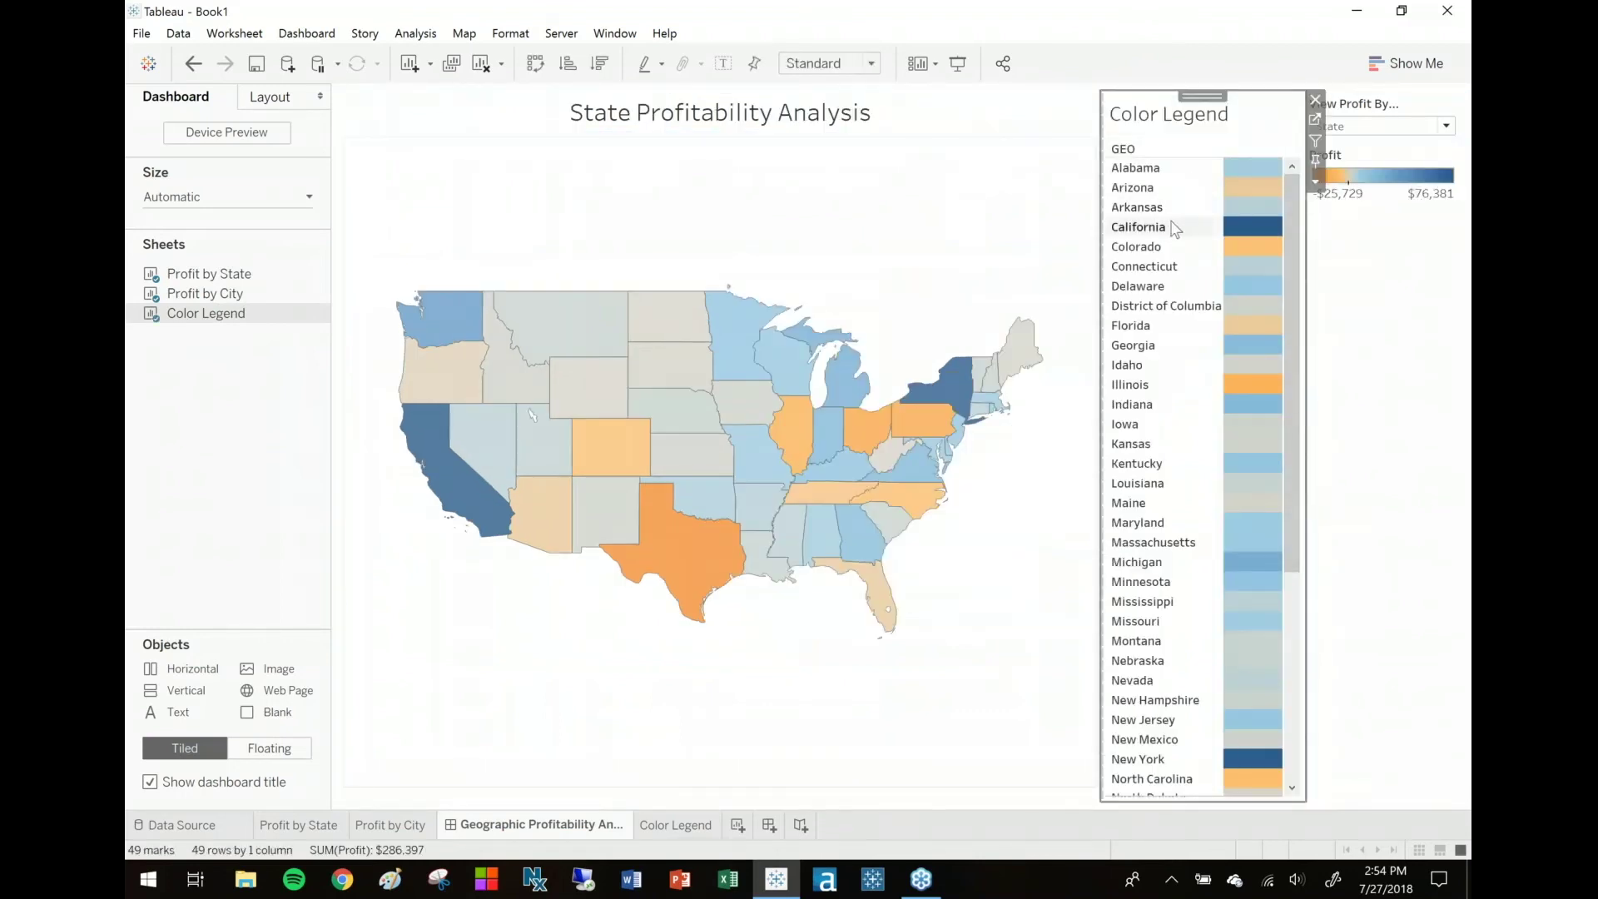
pyautogui.hotkey('ctrl', 'z')
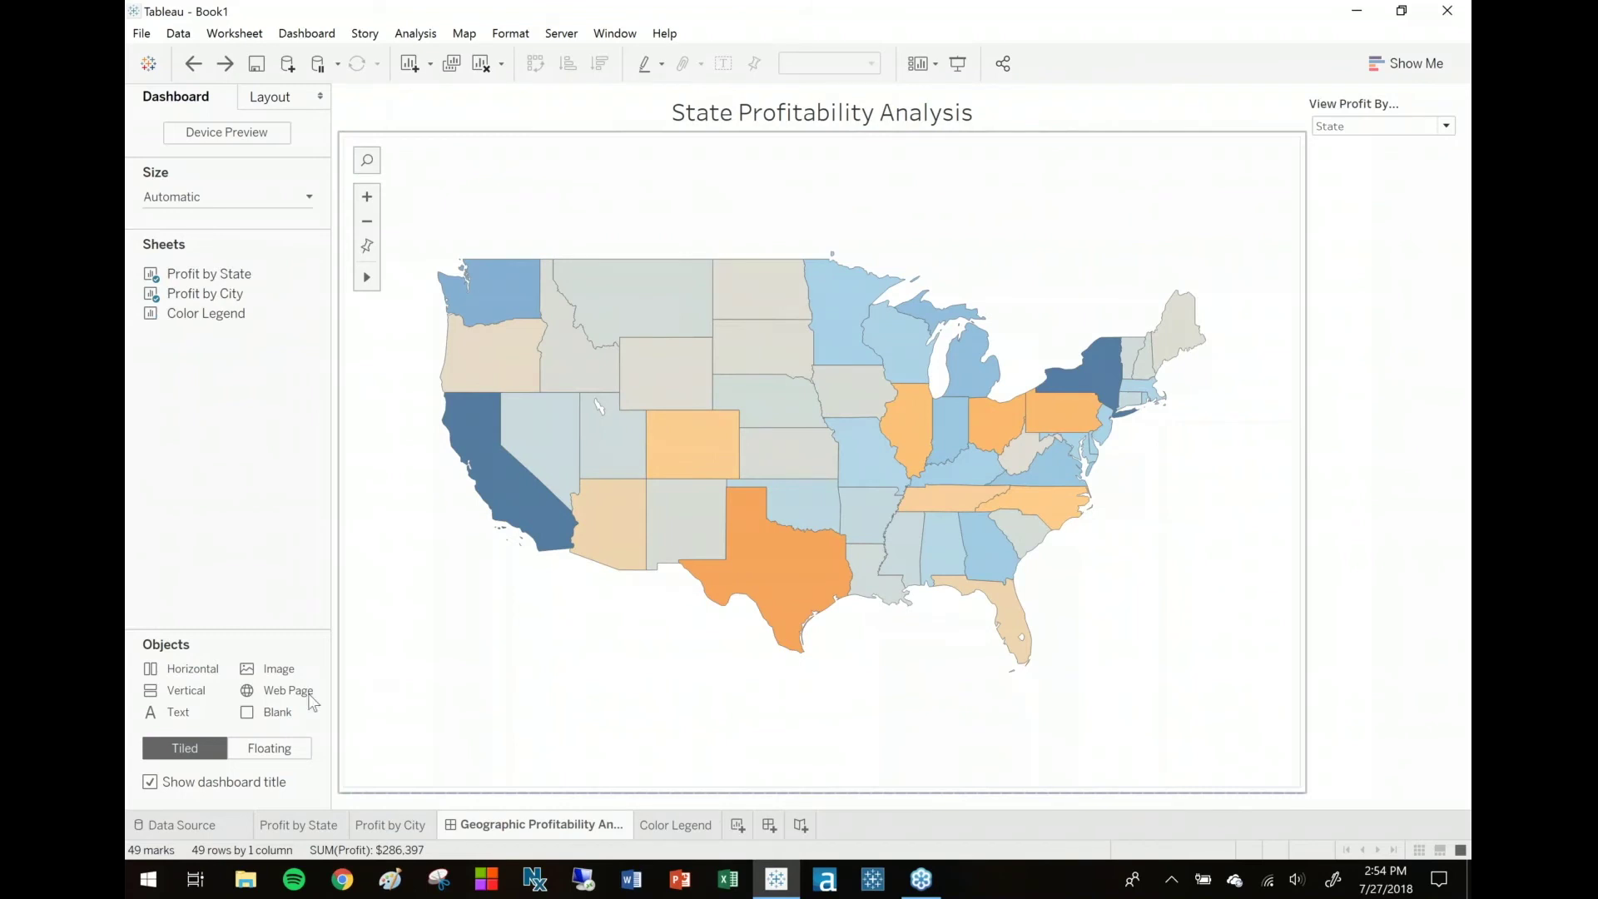
pyautogui.click(275, 757)
pyautogui.moveTo(250, 313); pyautogui.dragTo(368, 539)
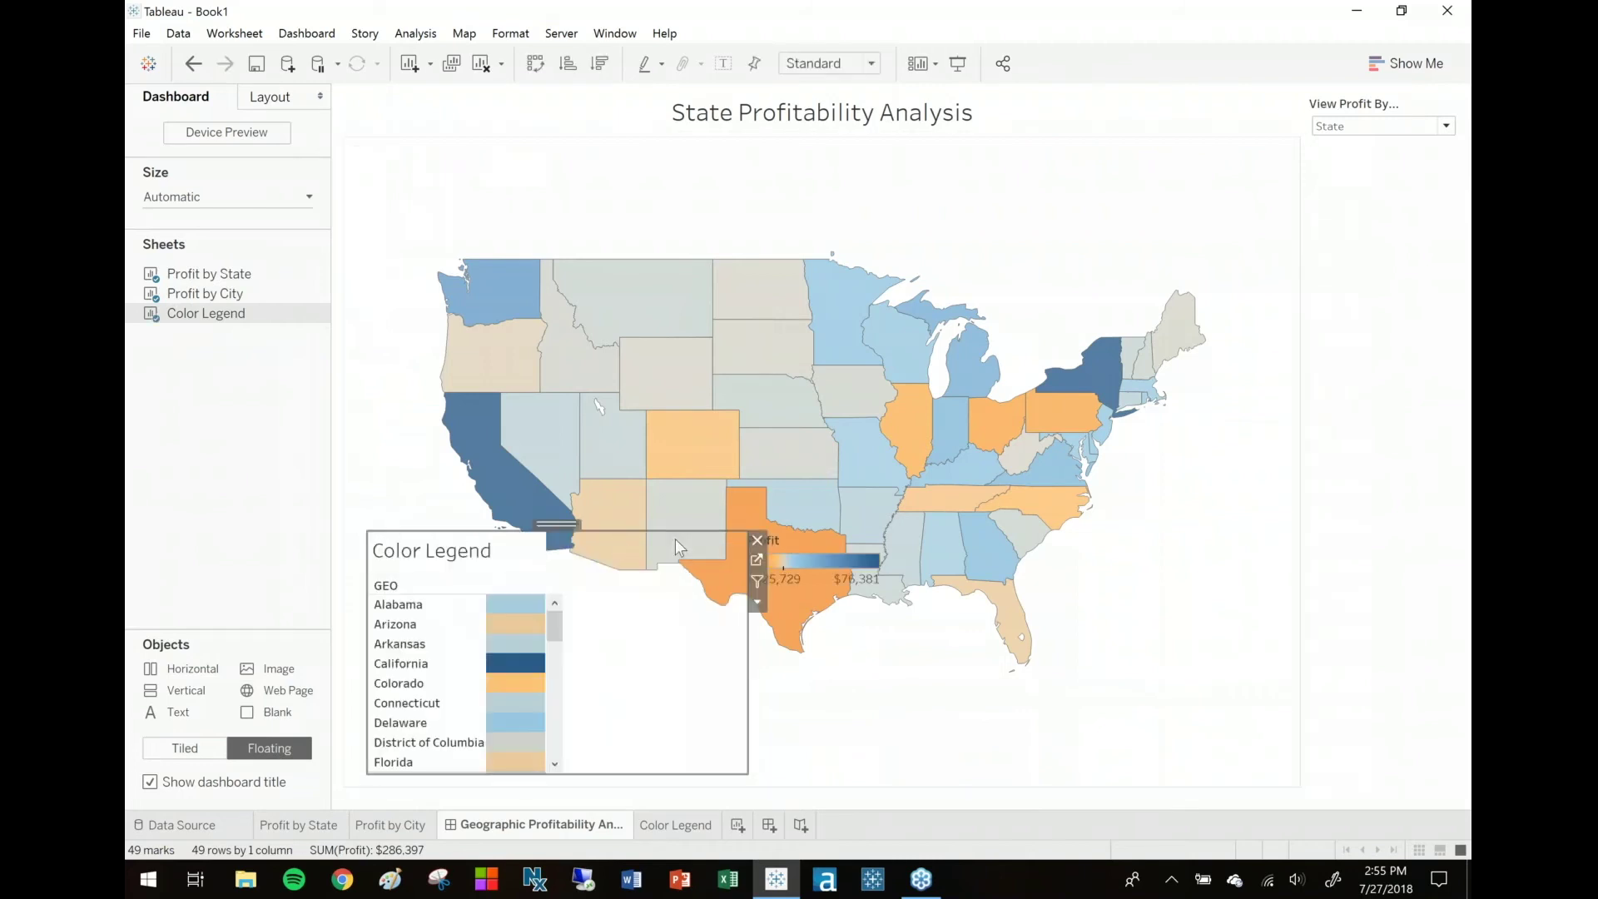
pyautogui.moveTo(745, 531); pyautogui.dragTo(1280, 776)
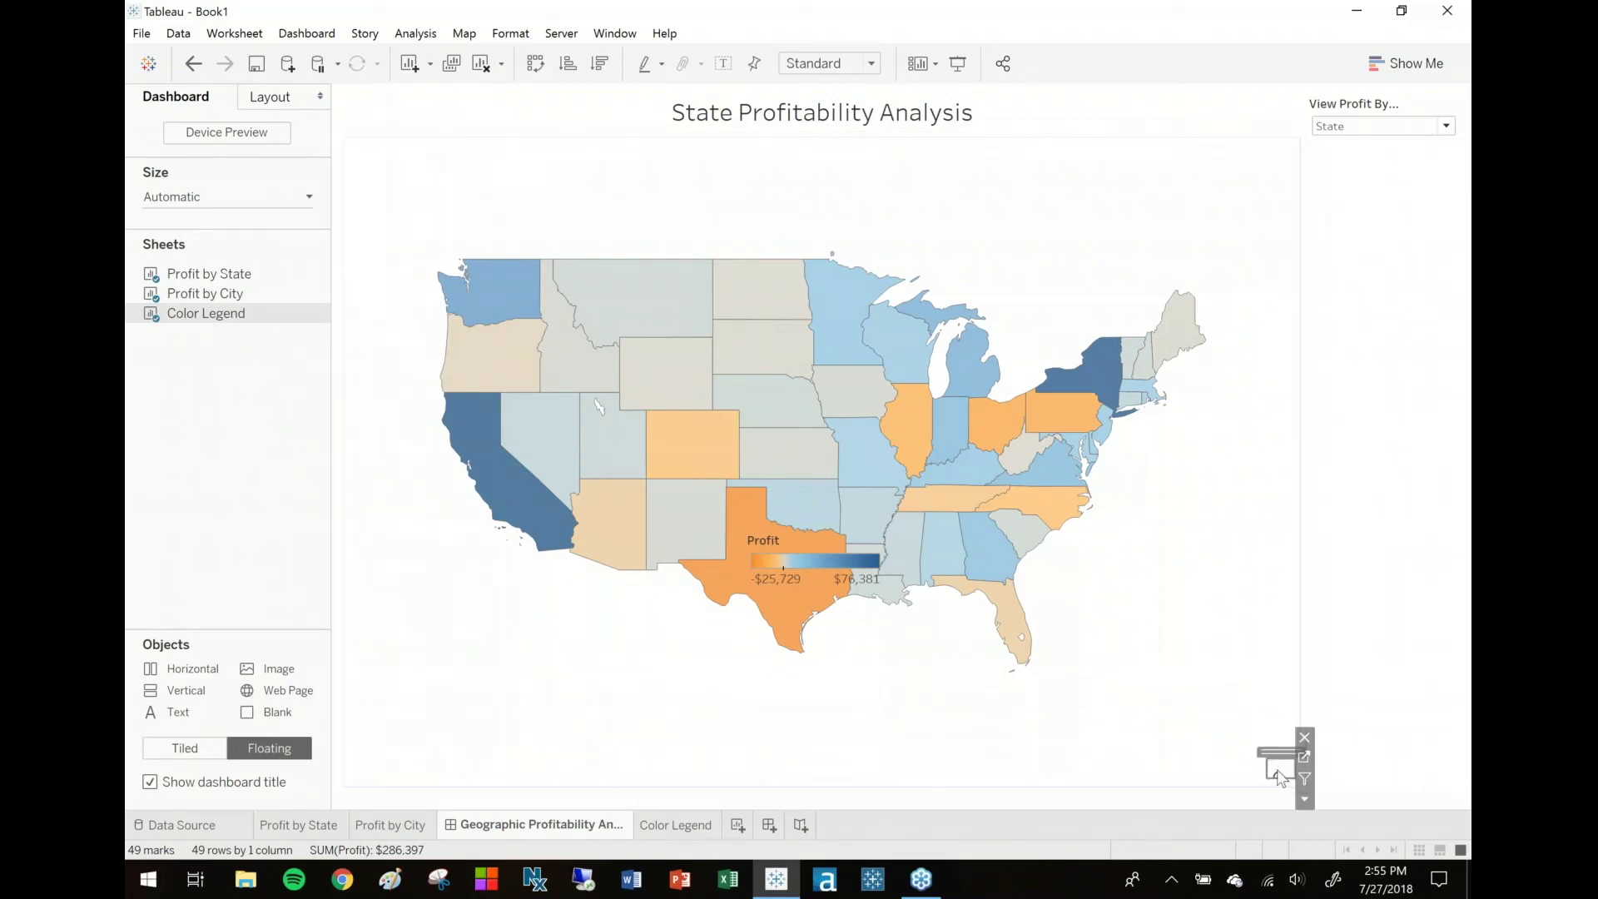
# Move the floating Profit legend from the canvas up to the dashboard's upper right
pyautogui.rightClick(1279, 776)
pyautogui.click(1318, 823)
pyautogui.click(1304, 778)
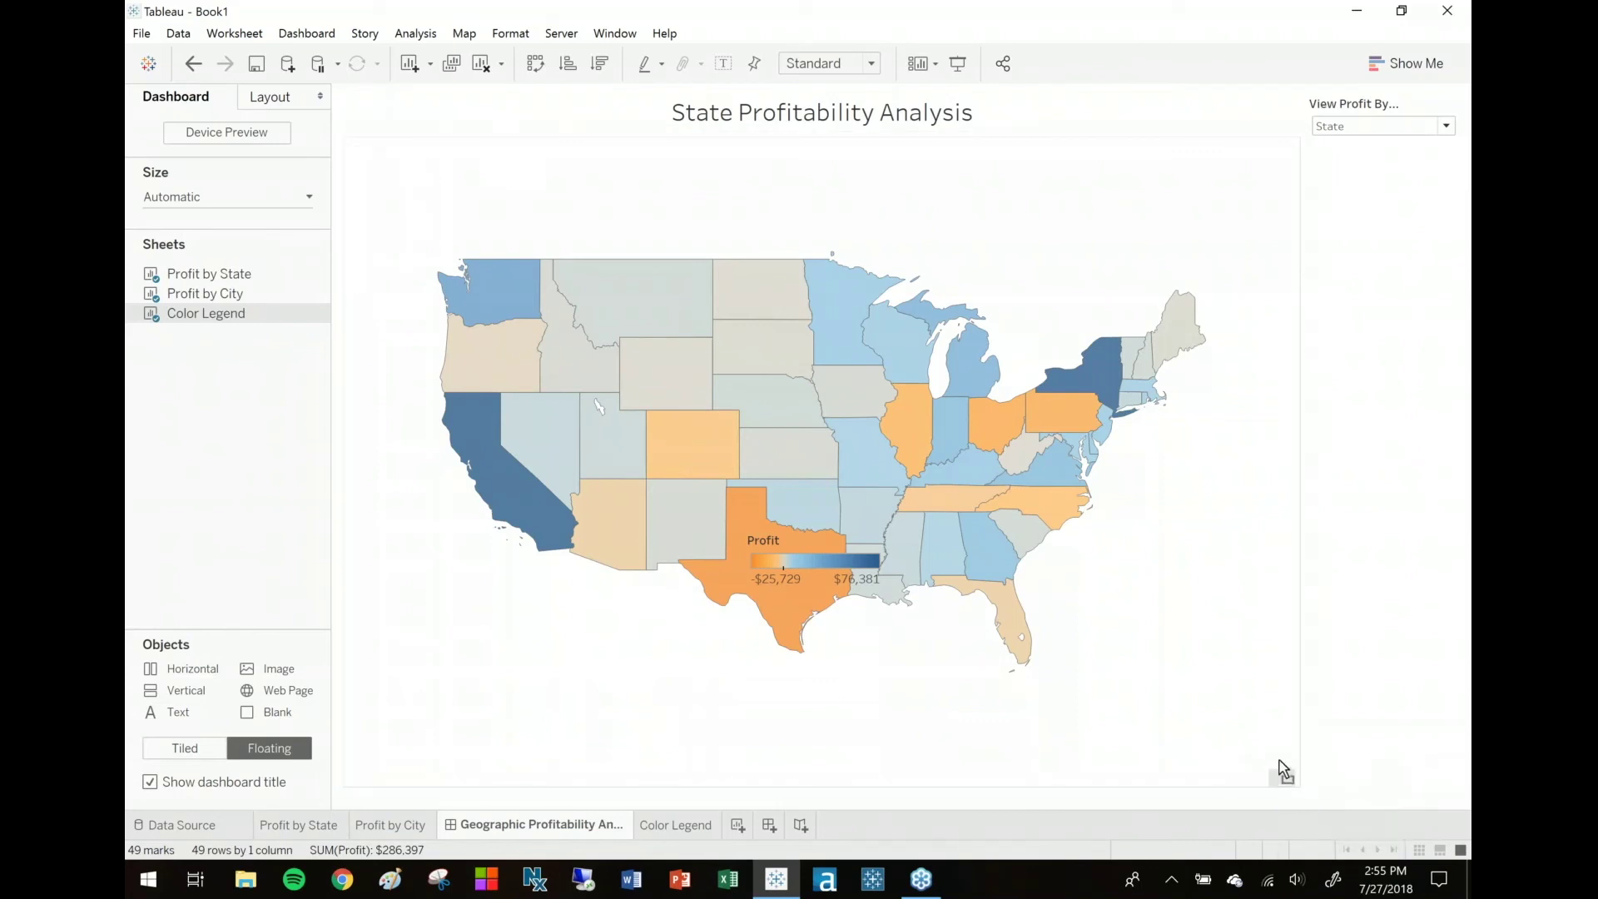
pyautogui.moveTo(1309, 776)
pyautogui.mouseDown()
pyautogui.moveTo(1444, 775)
pyautogui.moveTo(1384, 667)
pyautogui.mouseUp()
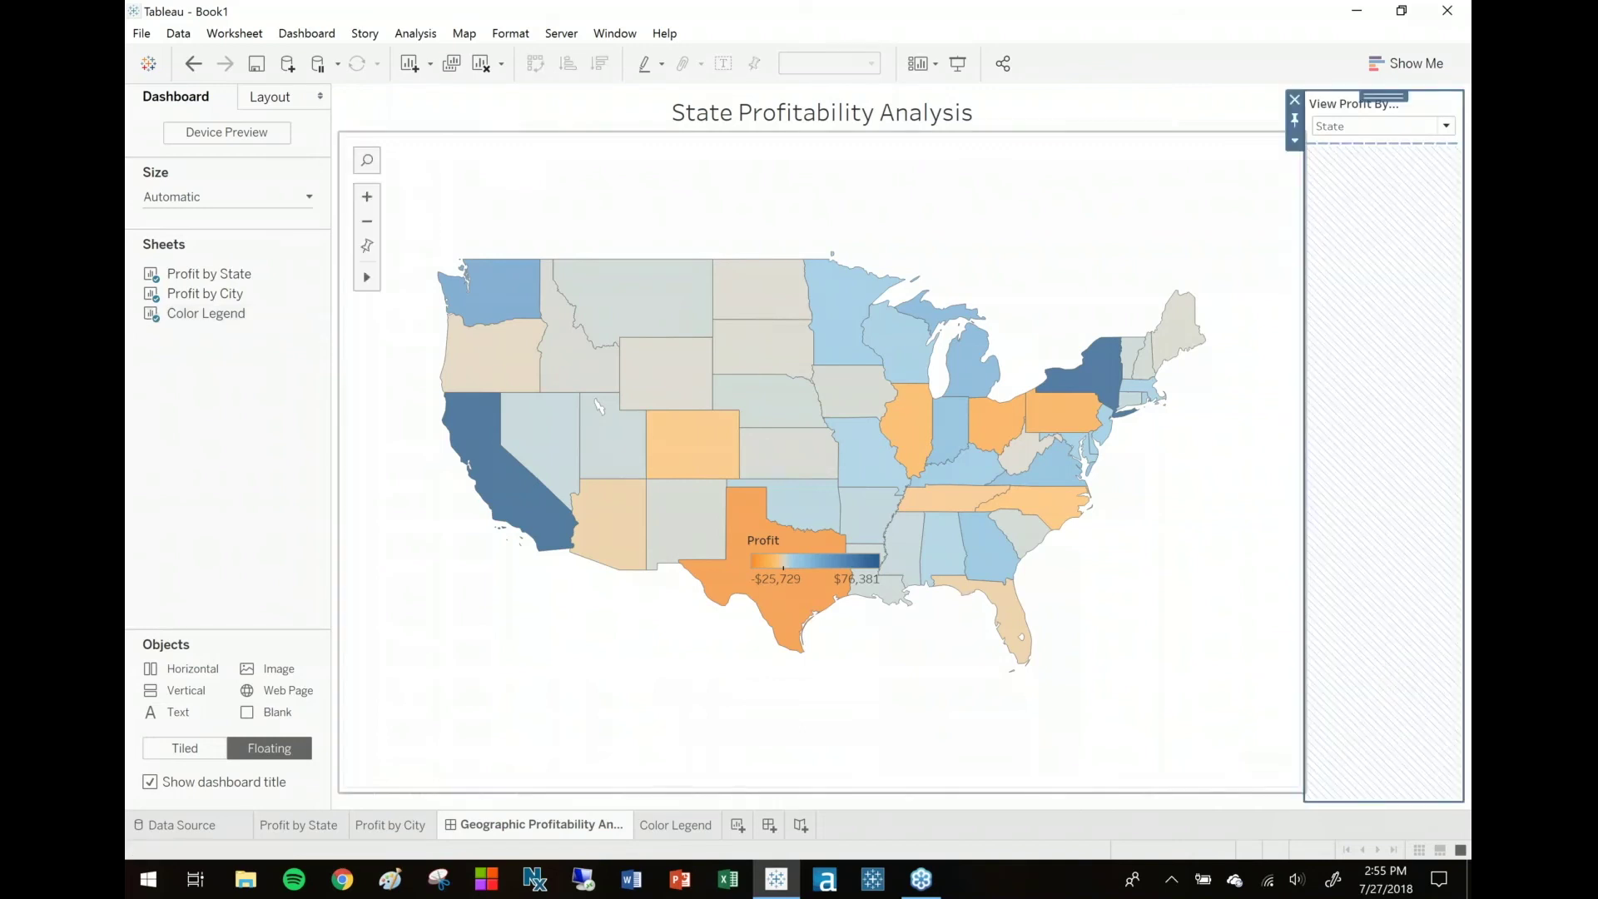
pyautogui.click(807, 546)
pyautogui.moveTo(807, 546)
pyautogui.mouseDown()
pyautogui.moveTo(1250, 326)
pyautogui.moveTo(1331, 203)
pyautogui.moveTo(1373, 216)
pyautogui.mouseUp()
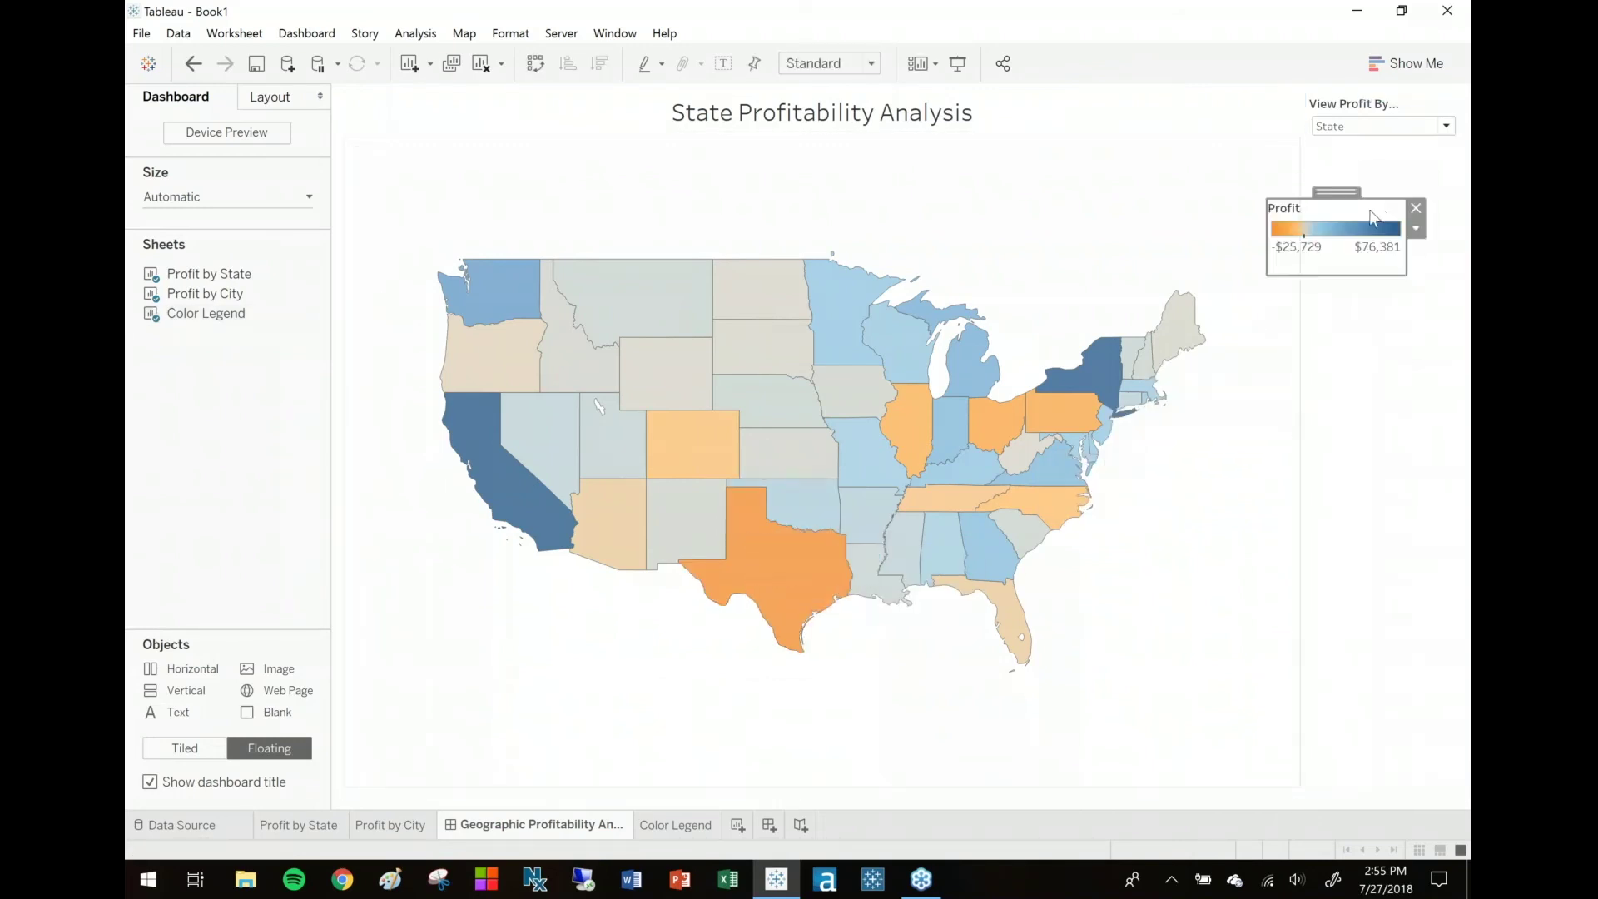
# Turn off Floating for the Profit legend and place it directly under View Profit By
pyautogui.click(1419, 231)
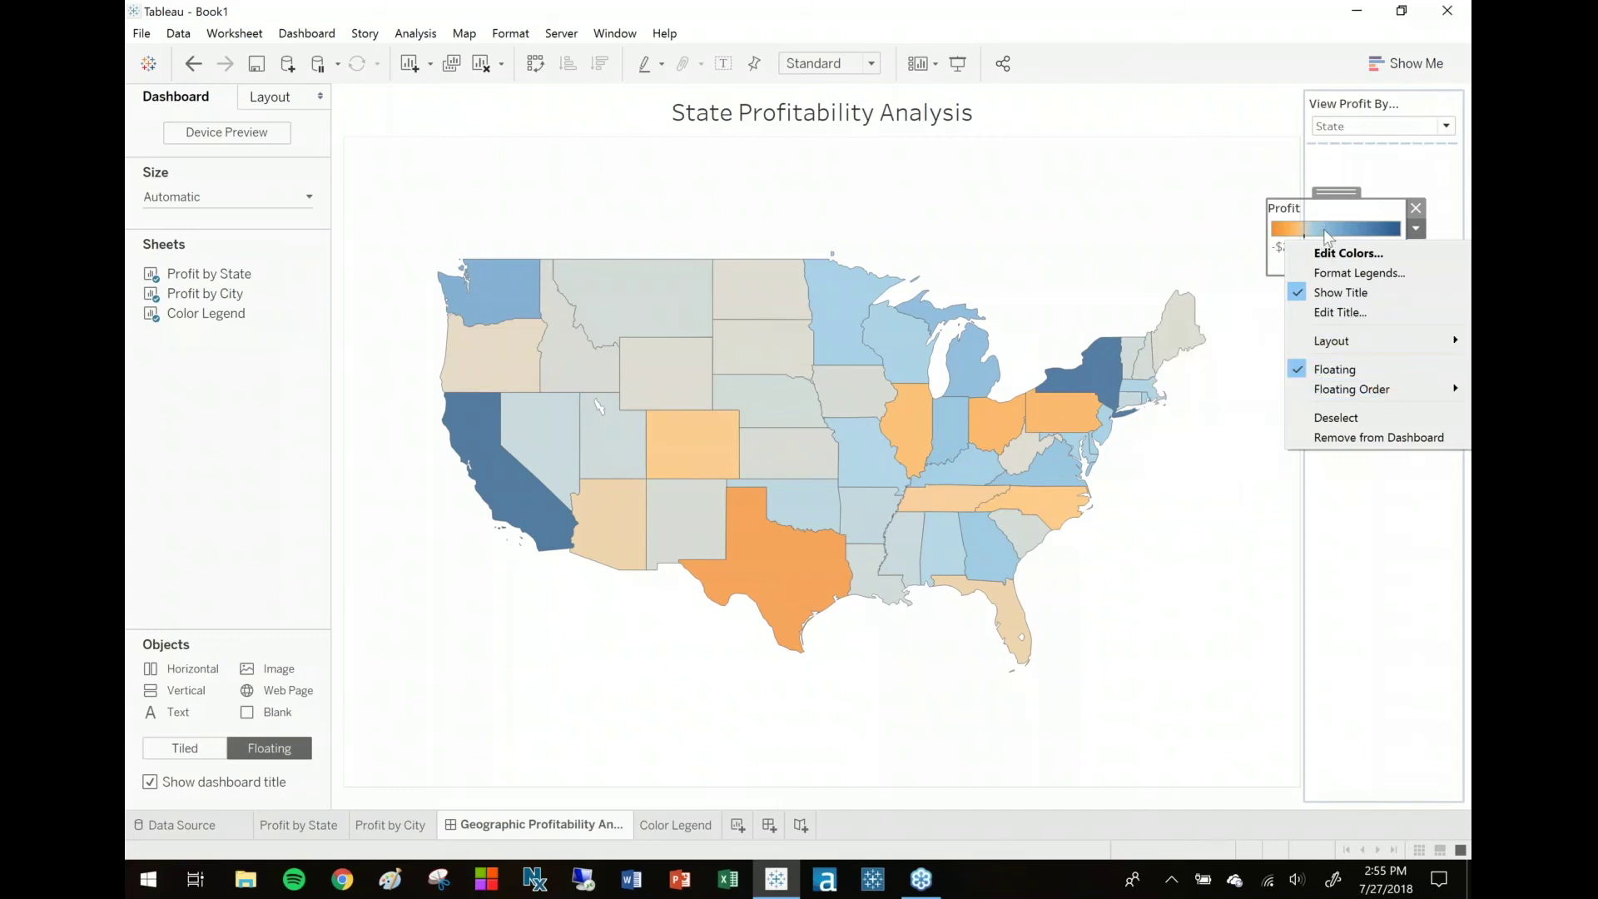
pyautogui.click(1345, 202)
pyautogui.moveTo(1345, 202); pyautogui.dragTo(1335, 218)
pyautogui.click(1405, 245)
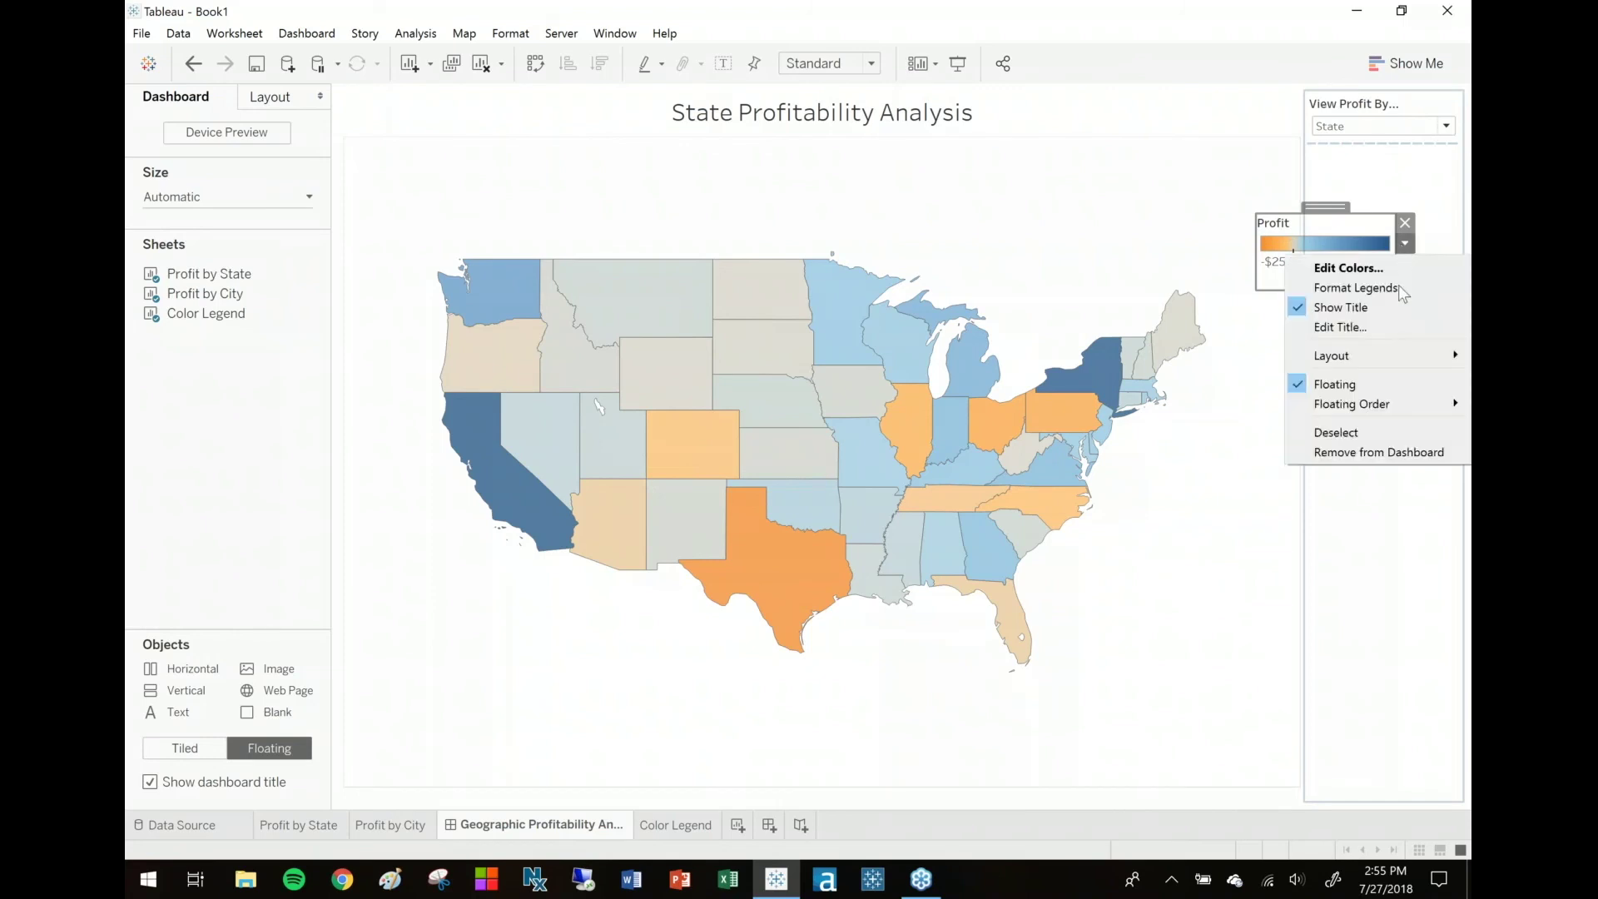
pyautogui.moveTo(1390, 403)
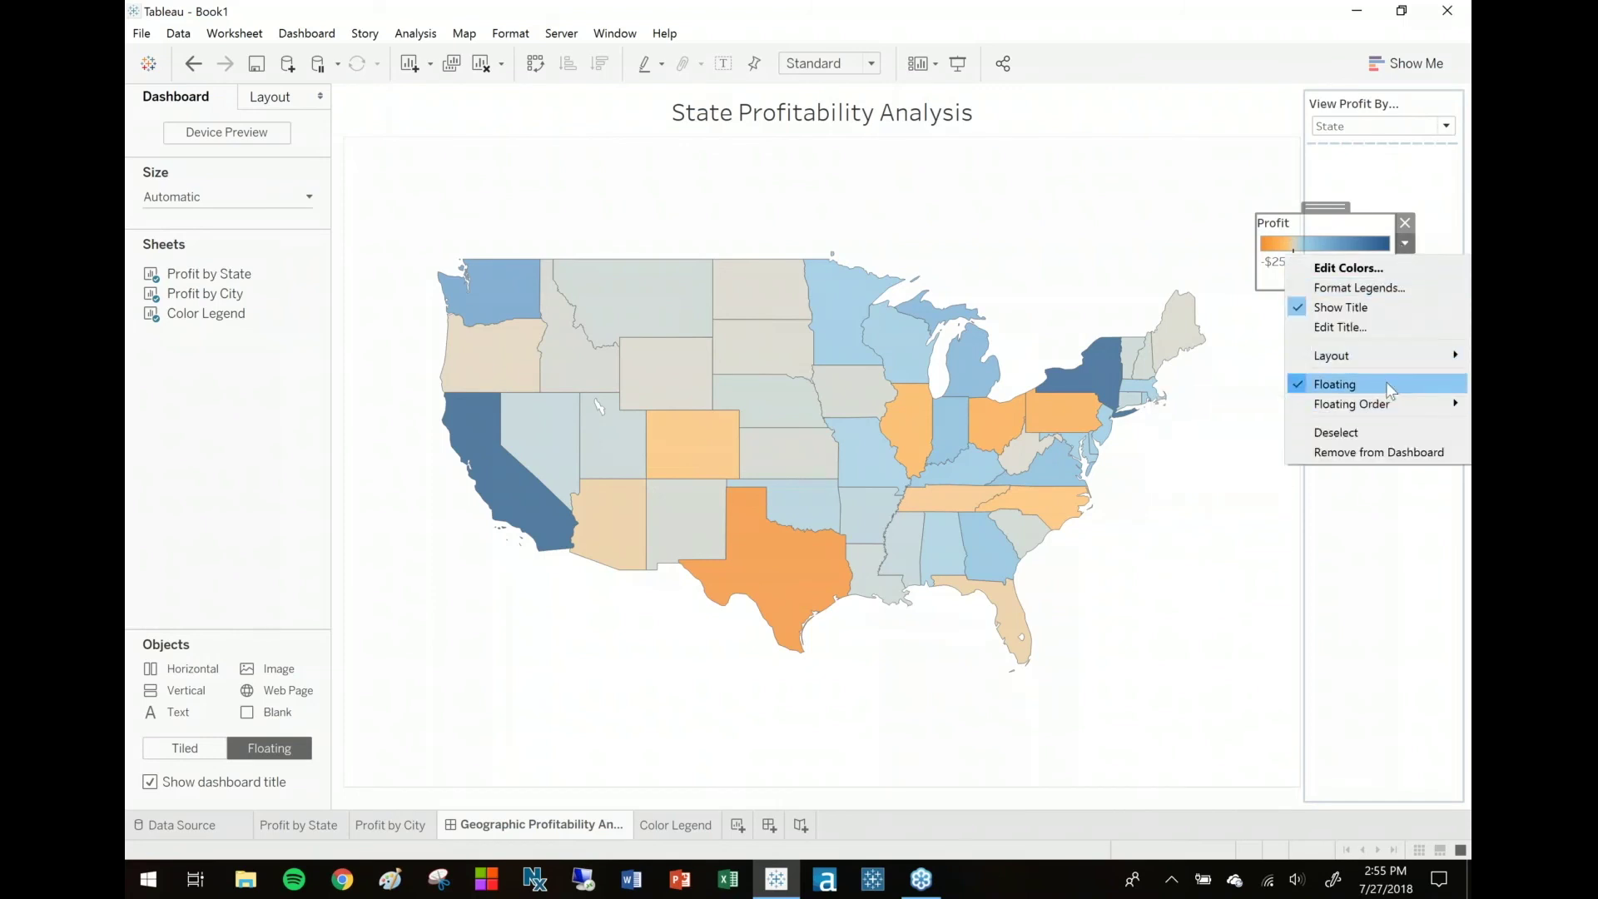
pyautogui.click(1386, 384)
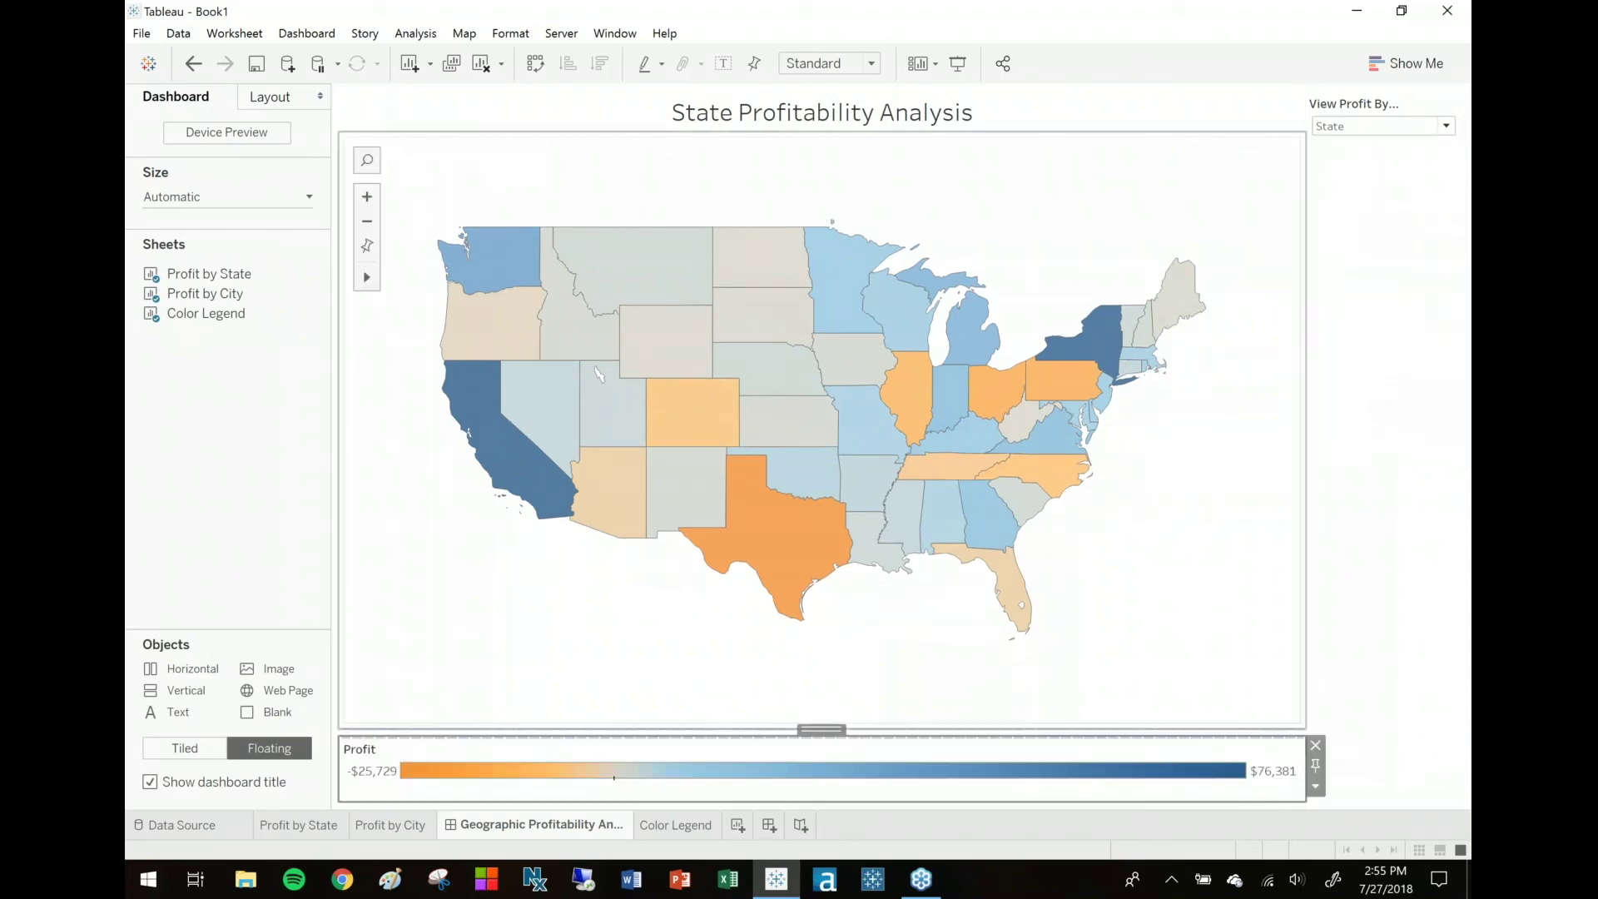
pyautogui.moveTo(811, 728)
pyautogui.mouseDown()
pyautogui.moveTo(1274, 296)
pyautogui.moveTo(1344, 181)
pyautogui.mouseUp()
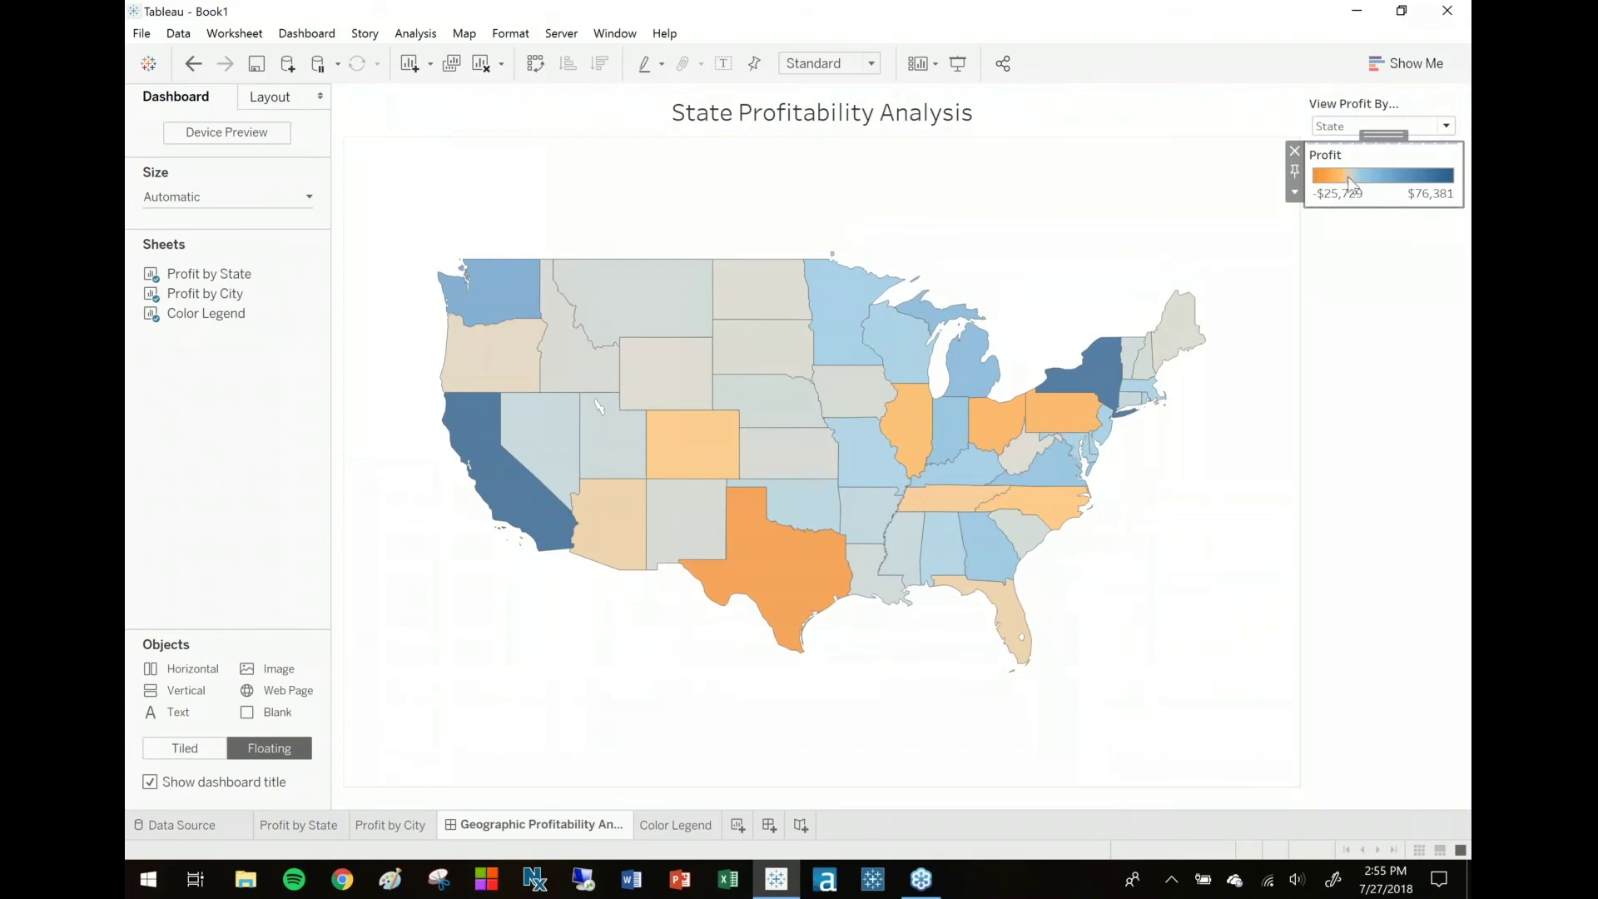
# Switch View Profit By to City and back to State, then add and undo a Color Legend box
pyautogui.click(1347, 127)
pyautogui.click(1348, 158)
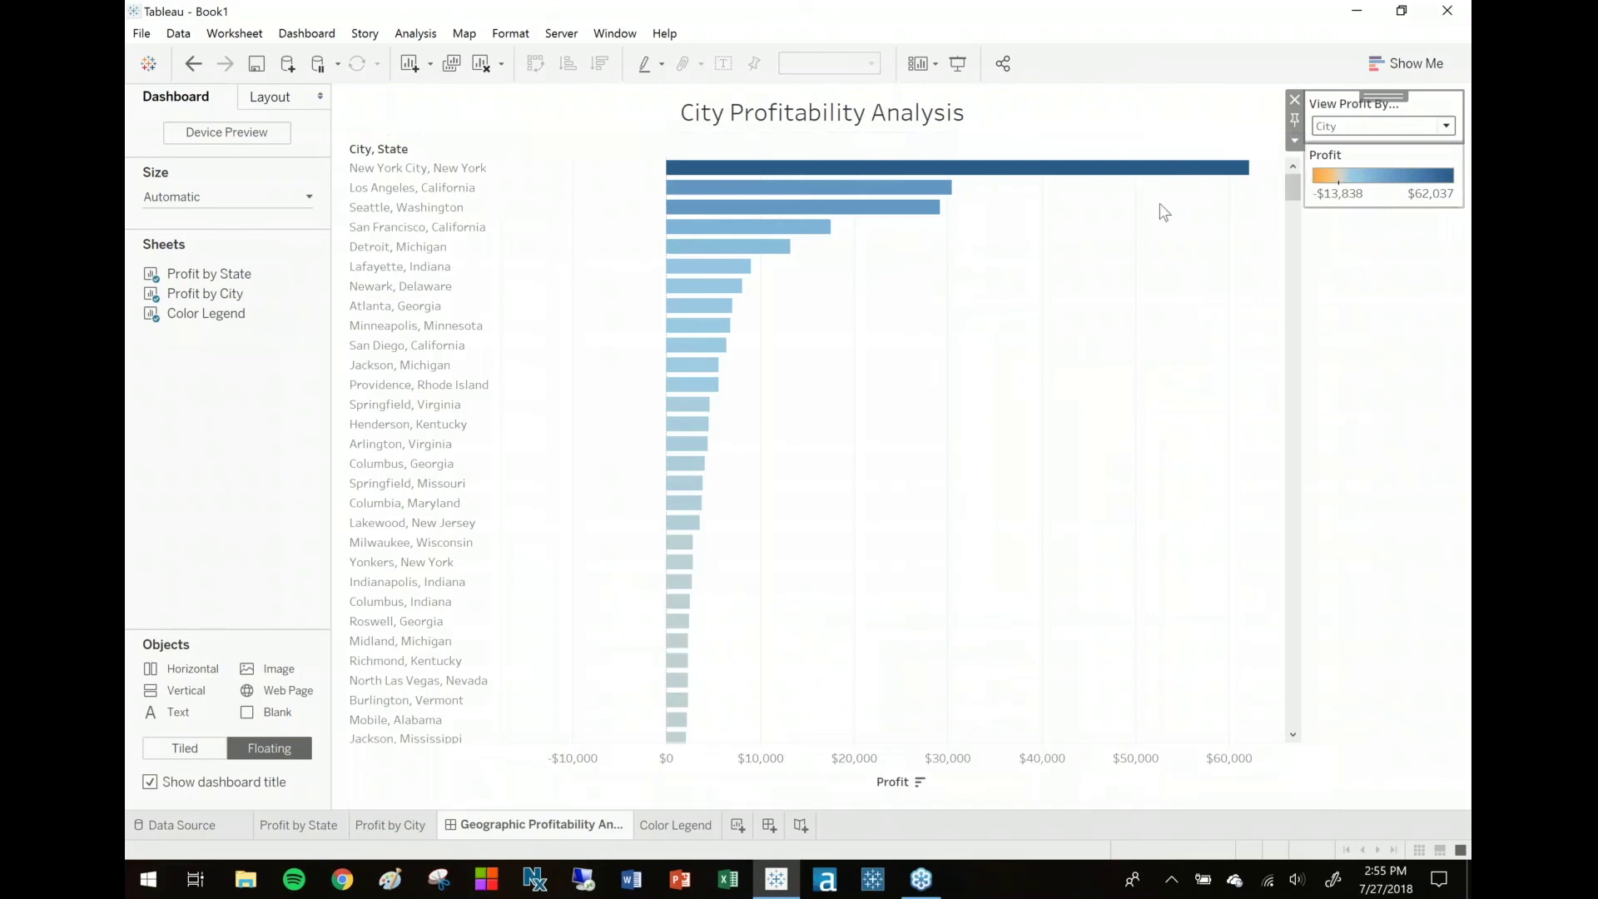
pyautogui.click(1352, 127)
pyautogui.click(1347, 143)
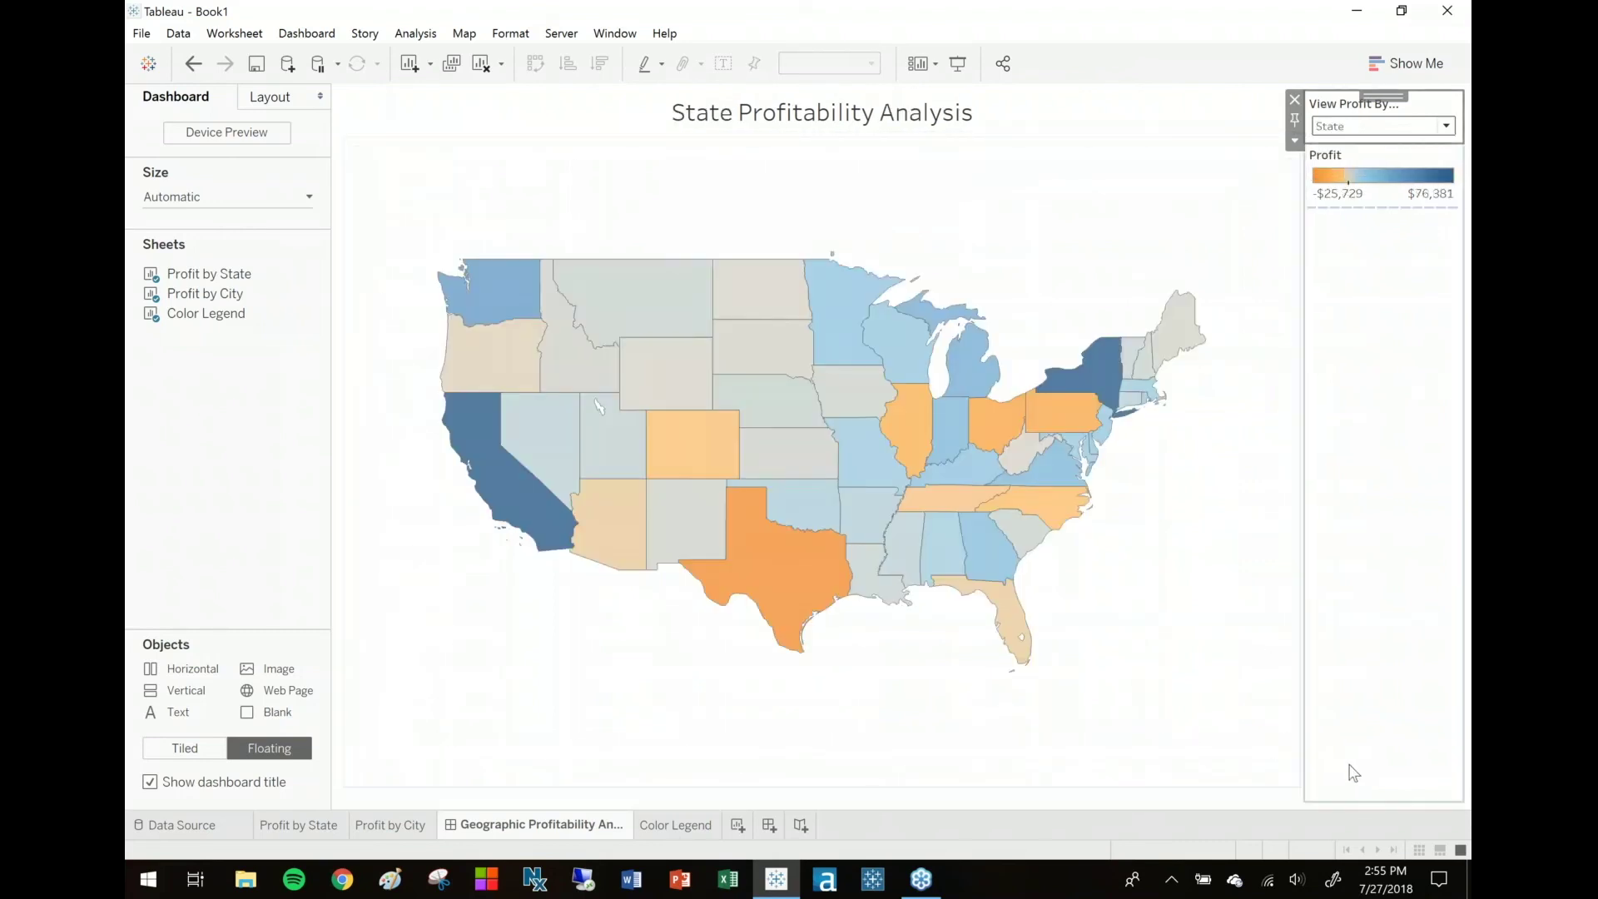
pyautogui.doubleClick(208, 313)
pyautogui.hotkey('ctrl', 'z')
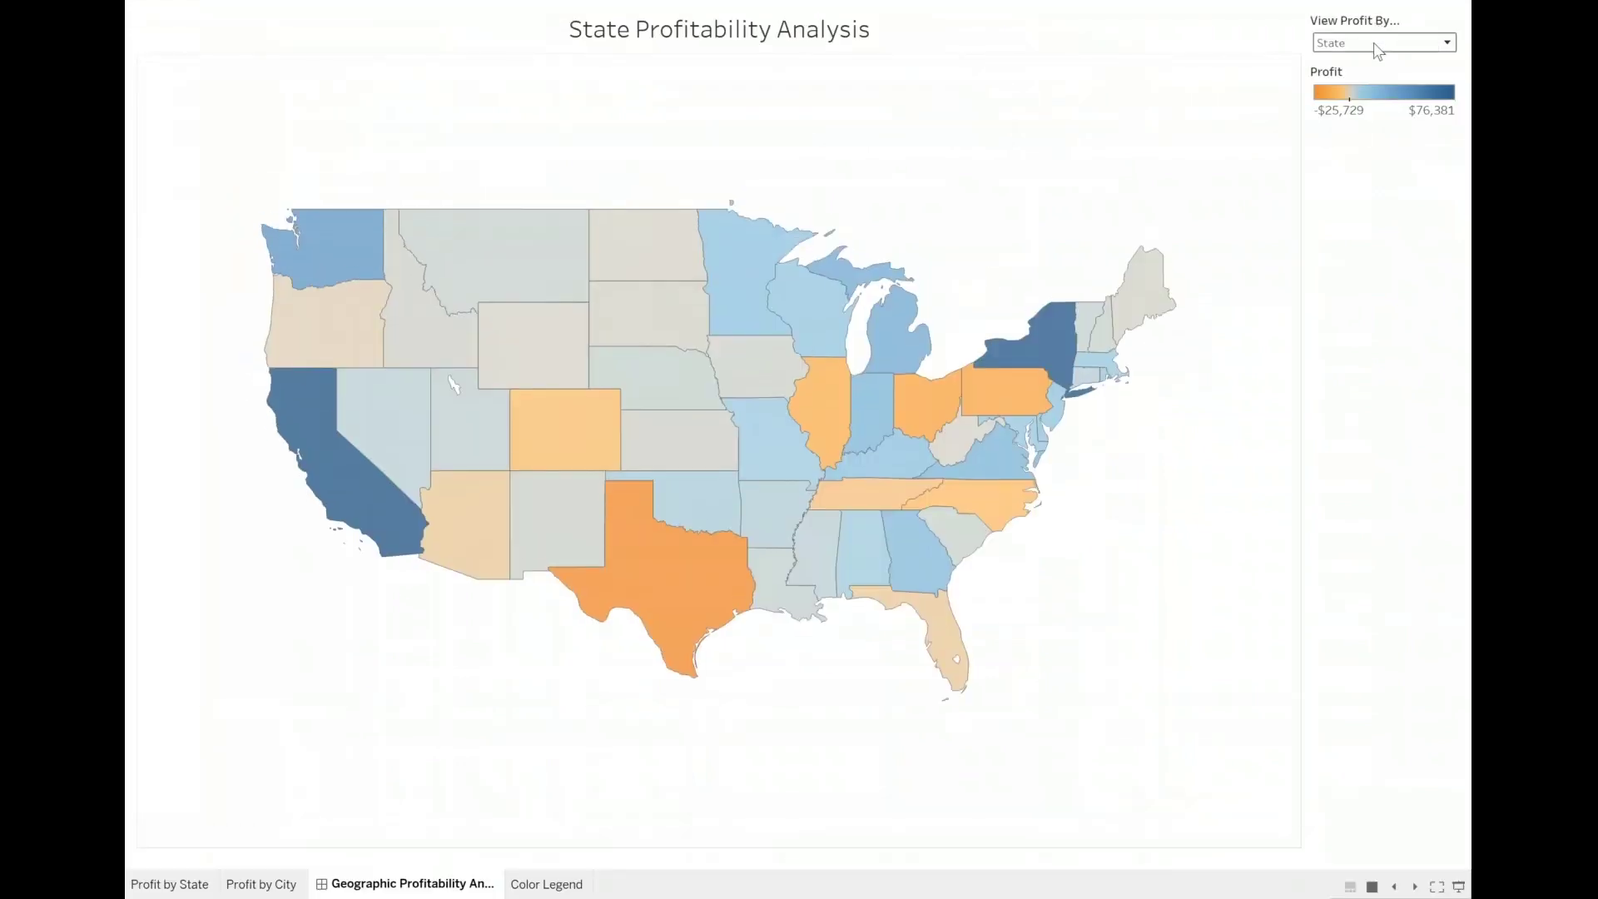
pyautogui.click(1377, 43)
pyautogui.click(1336, 60)
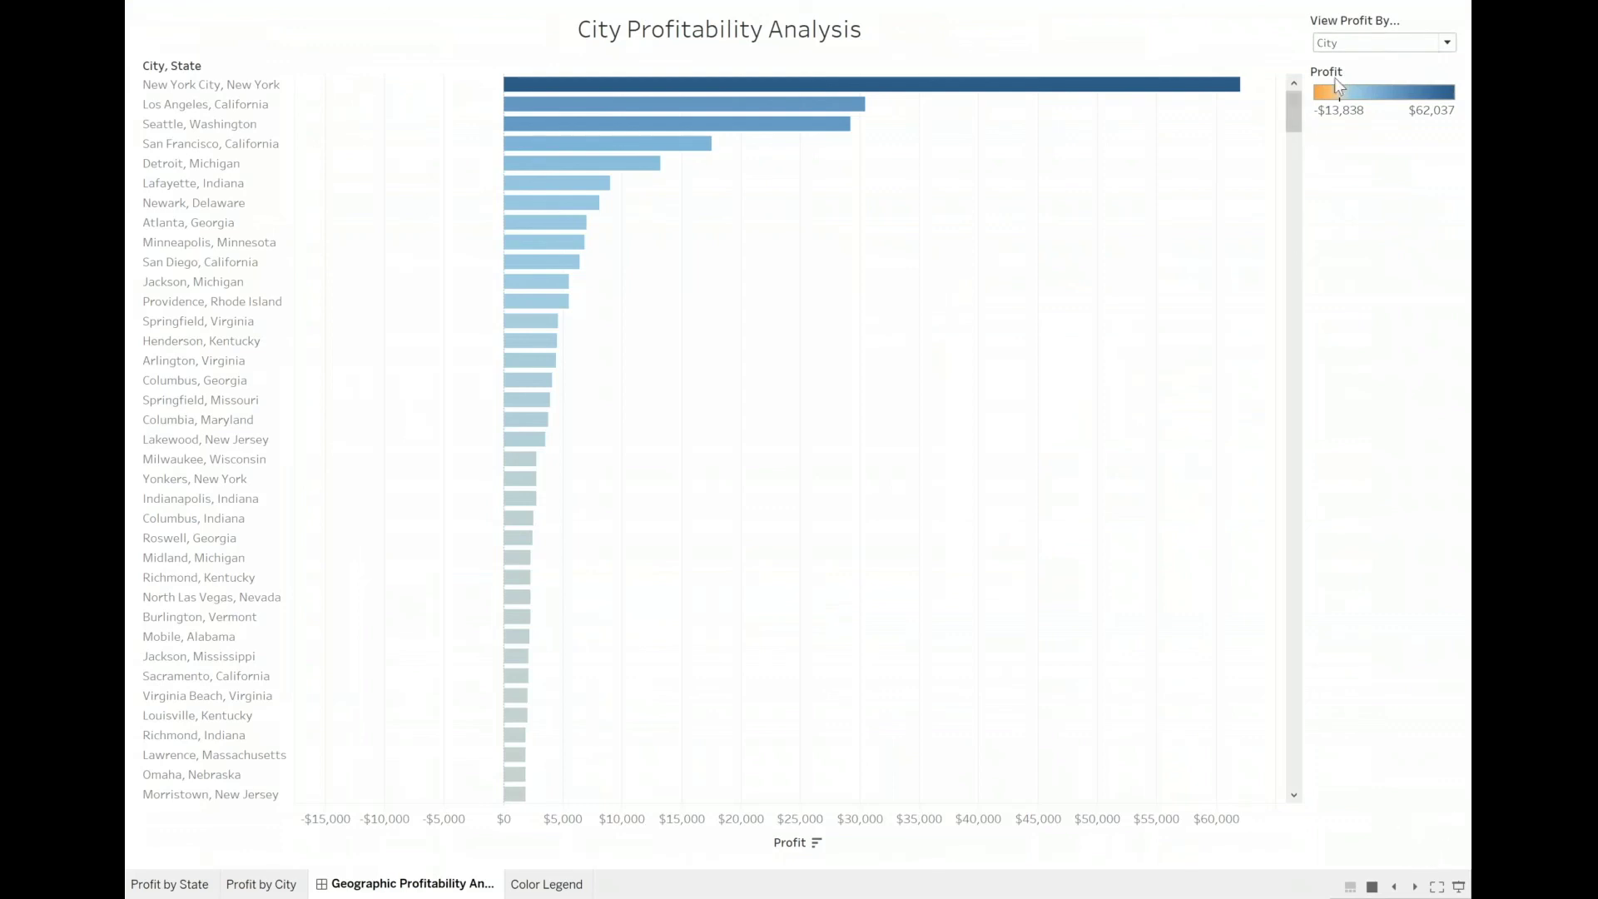
pyautogui.click(1351, 49)
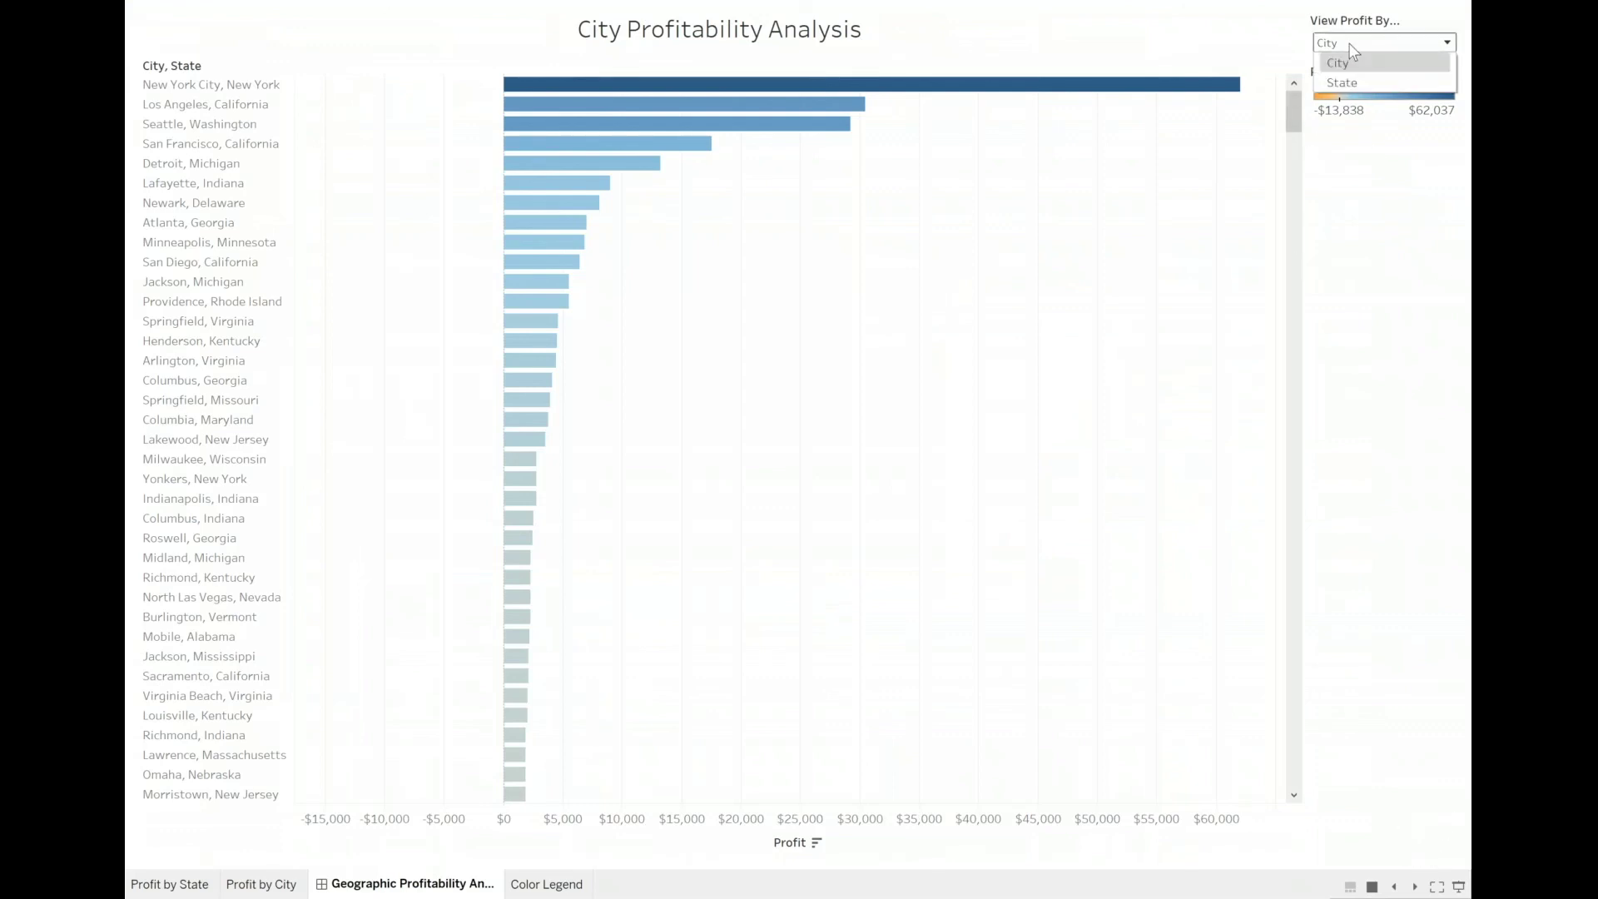
pyautogui.click(1340, 83)
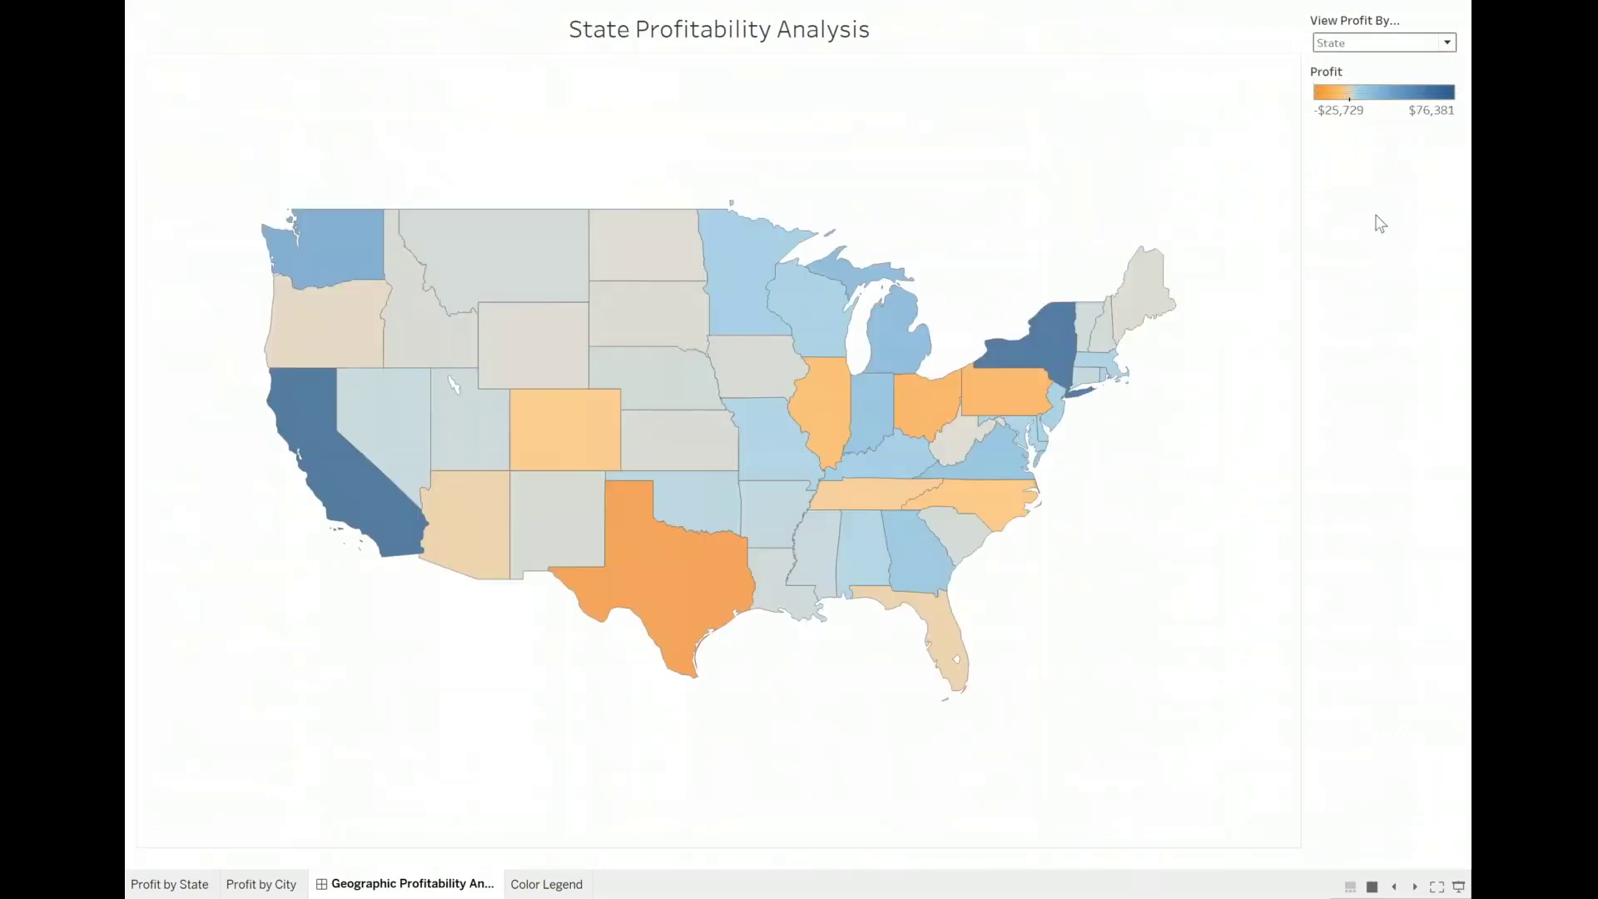